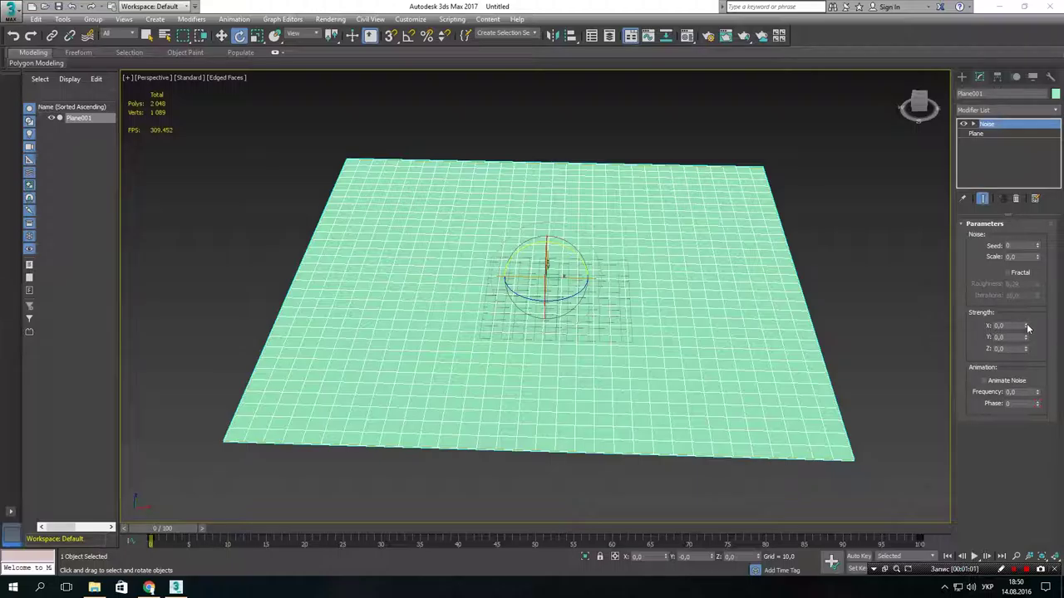
# Step: Deform the plane with Noise strengths of X 21,73, Y 24,24 and Z 19,12, using scale 28,26 and seed 19
pyautogui.moveTo(1028, 328); pyautogui.dragTo(1027, 266)
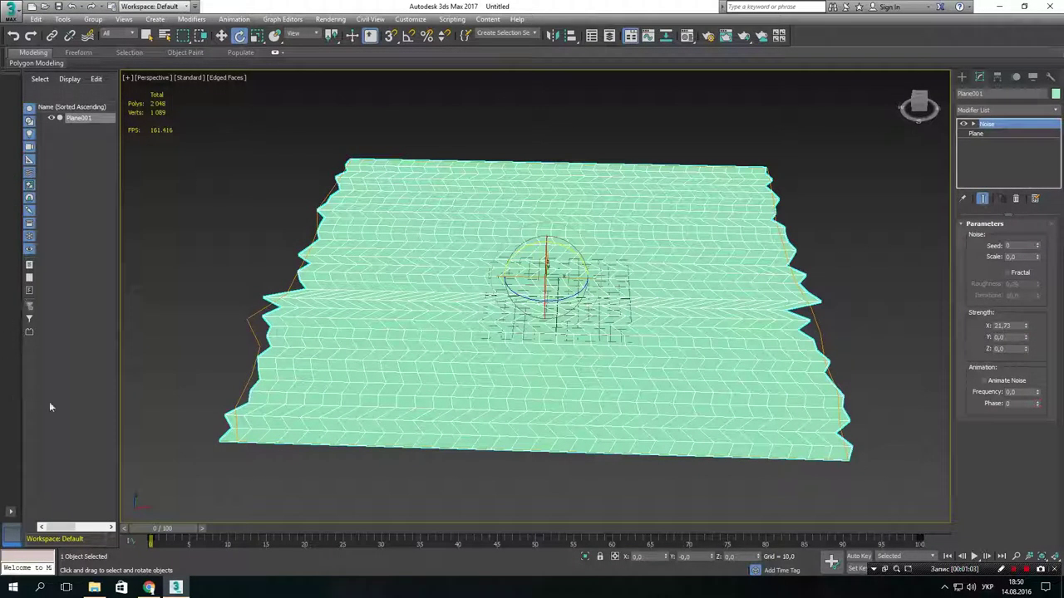
pyautogui.moveTo(1027, 338); pyautogui.dragTo(1026, 308)
pyautogui.moveTo(1026, 349); pyautogui.dragTo(1026, 310)
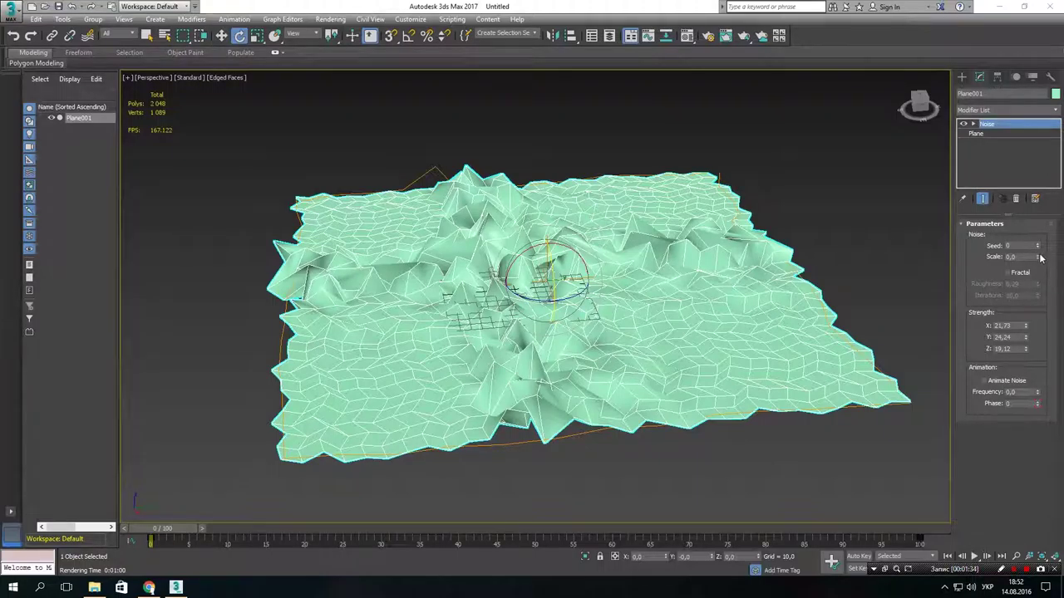
pyautogui.moveTo(1039, 259); pyautogui.dragTo(673, 524)
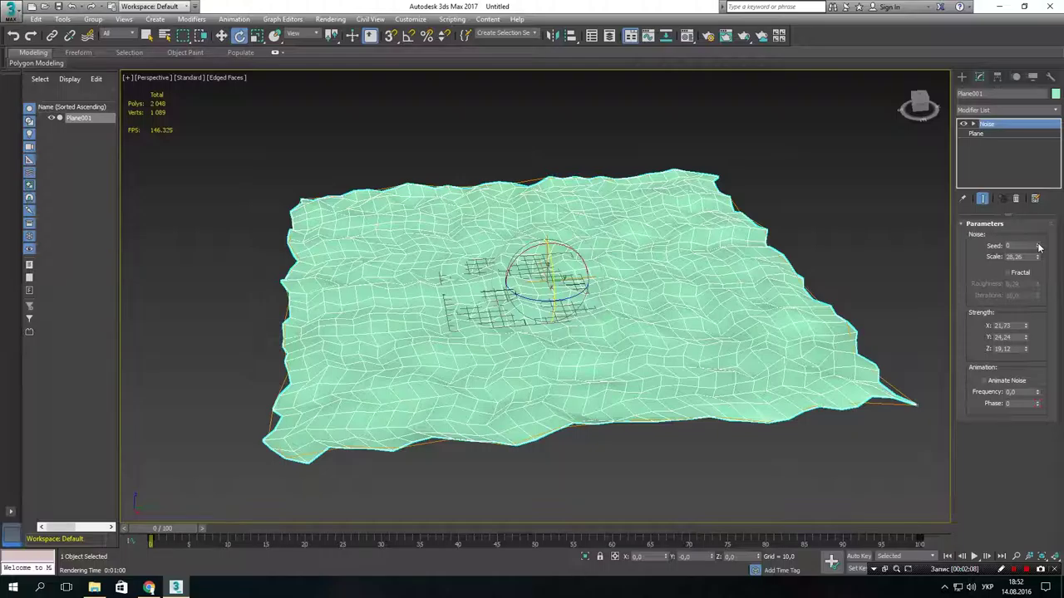
pyautogui.moveTo(1038, 247); pyautogui.dragTo(1043, 235)
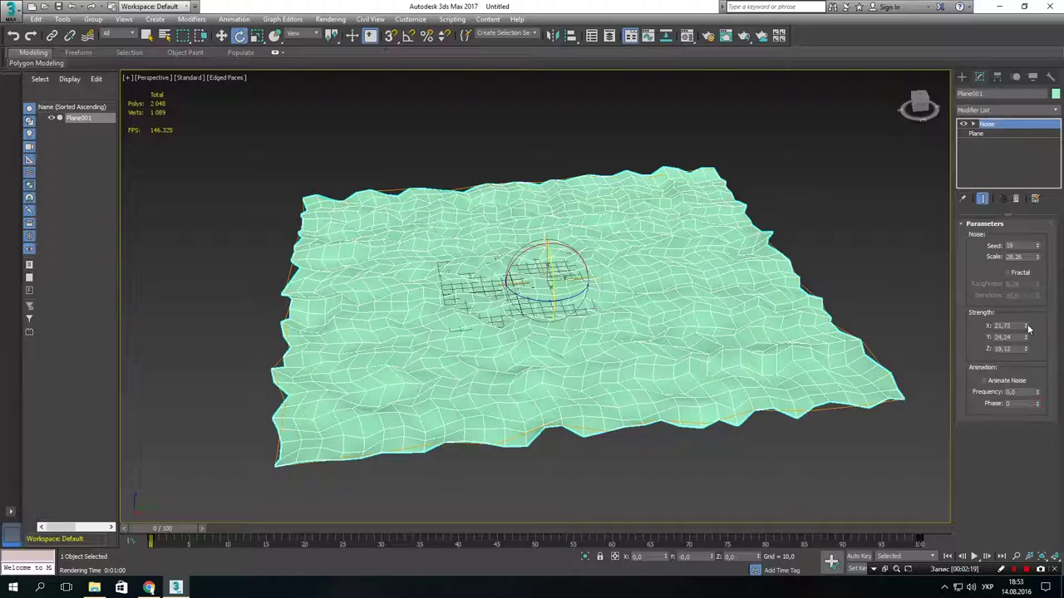
# Step: Increase the Noise strength to X 98,654, Y 99,384 and Z 105,16
pyautogui.moveTo(1026, 325); pyautogui.dragTo(76, 135)
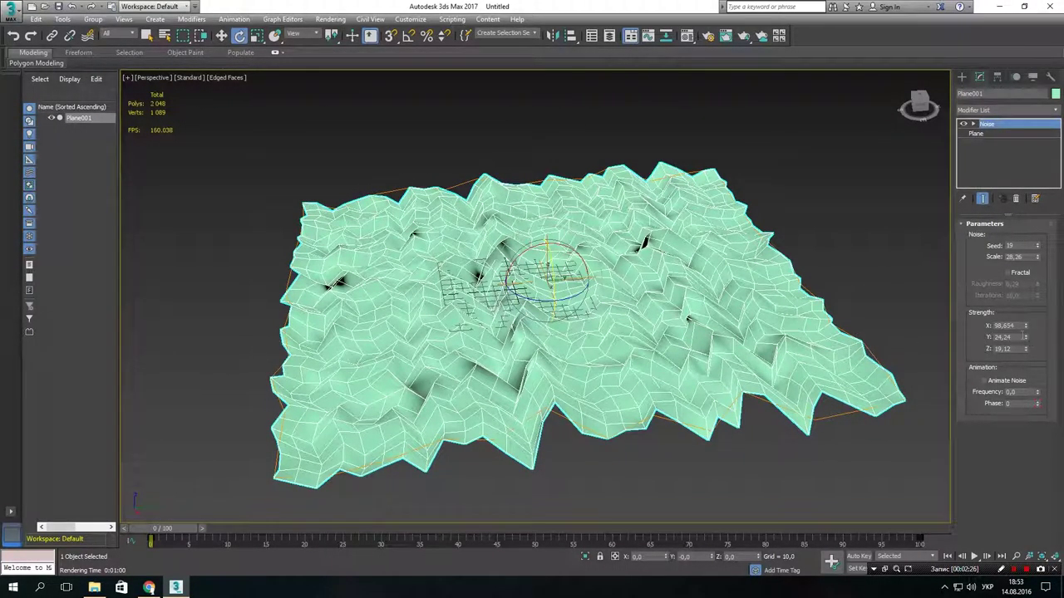
pyautogui.moveTo(1025, 339); pyautogui.dragTo(1025, 253)
pyautogui.moveTo(1026, 348); pyautogui.dragTo(1037, 98)
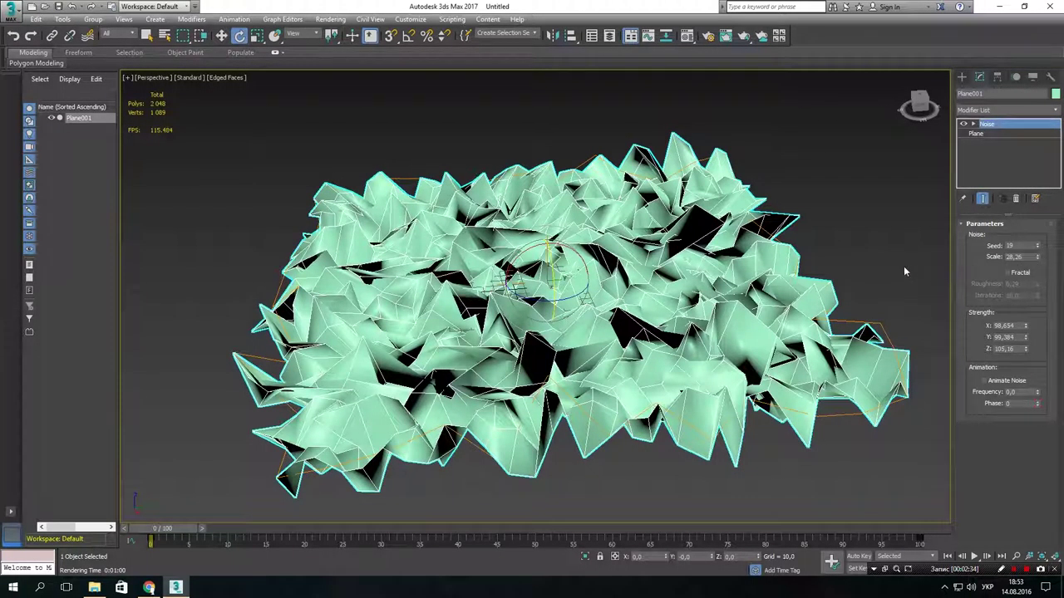
pyautogui.keyDown('alt'); pyautogui.moveTo(837, 261); pyautogui.dragTo(756, 238, button='middle'); pyautogui.keyUp('alt')
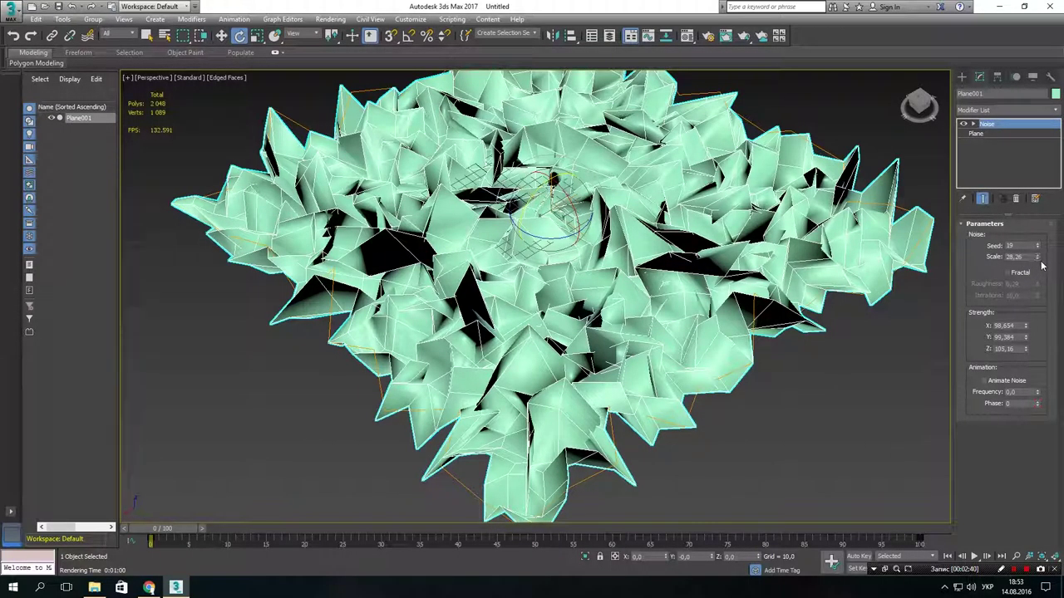
# Step: Raise the Noise scale to 104,562 and on to 168,345 to smooth the plane's bumps
pyautogui.moveTo(1039, 261); pyautogui.dragTo(1046, 110)
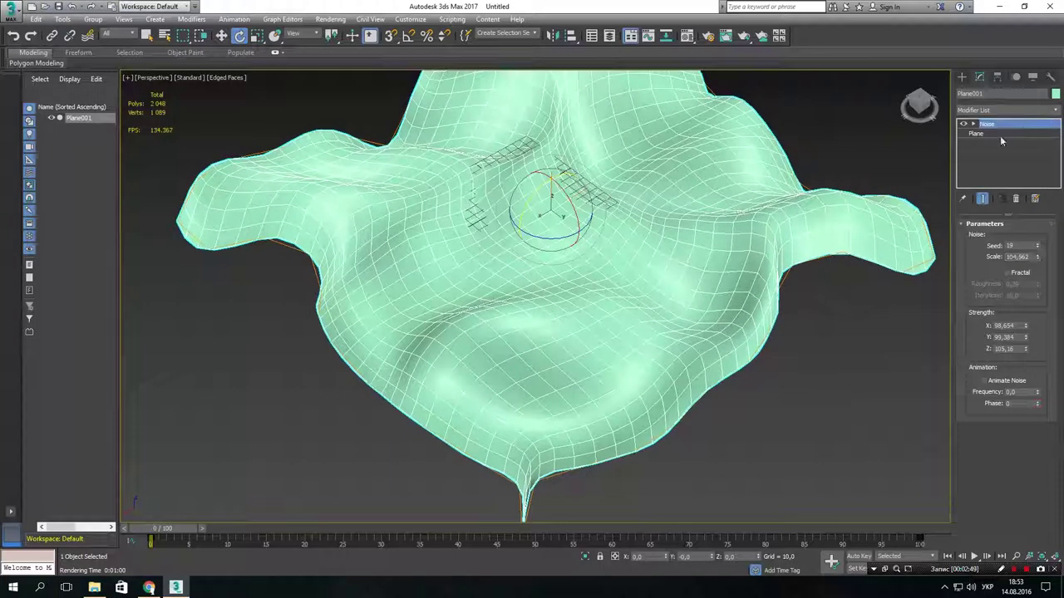
pyautogui.moveTo(777, 191); pyautogui.dragTo(752, 234, button='middle')
pyautogui.scroll(-5, 770, 211)
pyautogui.scroll(3, 767, 205)
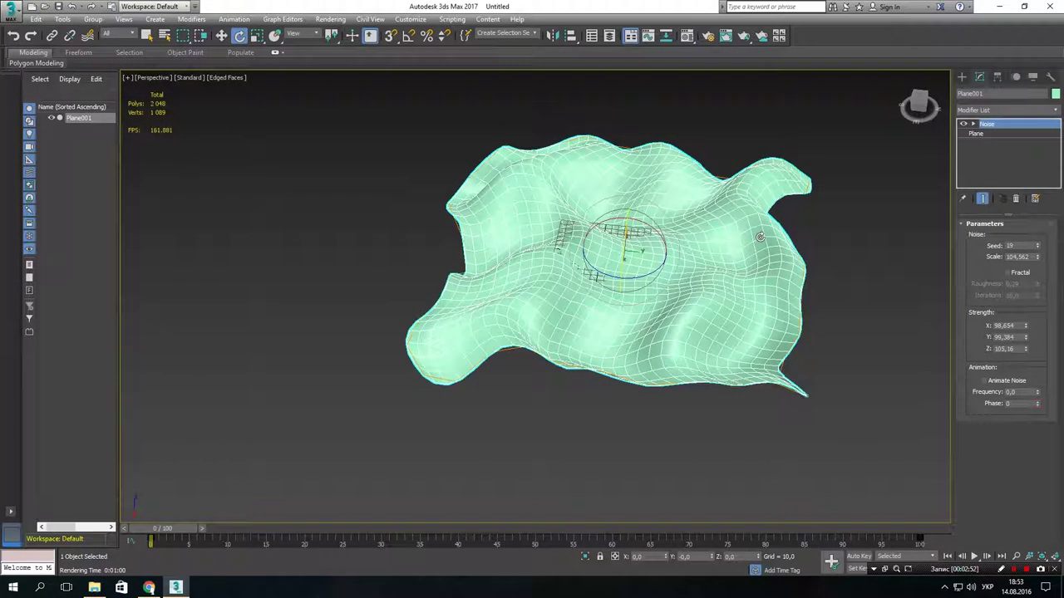
pyautogui.click(1037, 258)
pyautogui.moveTo(1038, 261); pyautogui.dragTo(1040, 232)
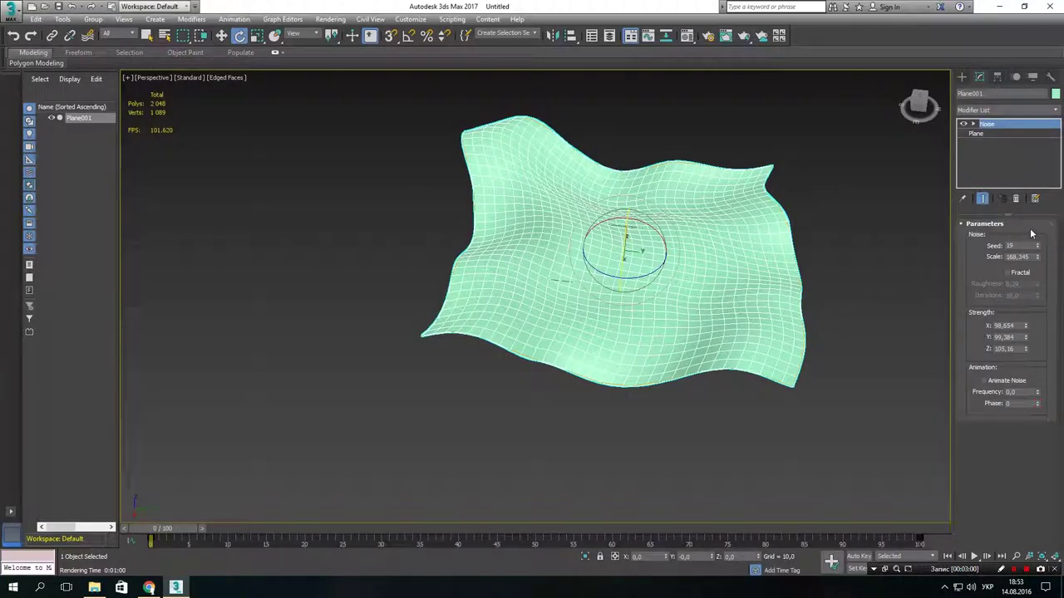
# Step: Enable Fractal on the Noise modifier, with iterations at 1,51 and roughness at 1,0
pyautogui.click(1007, 273)
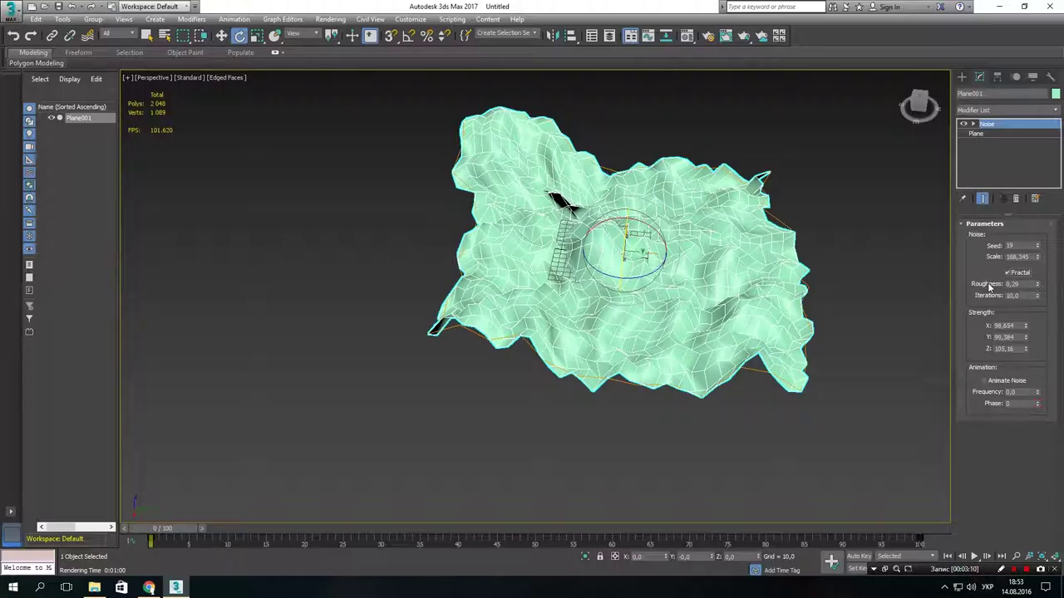
pyautogui.doubleClick(1022, 284)
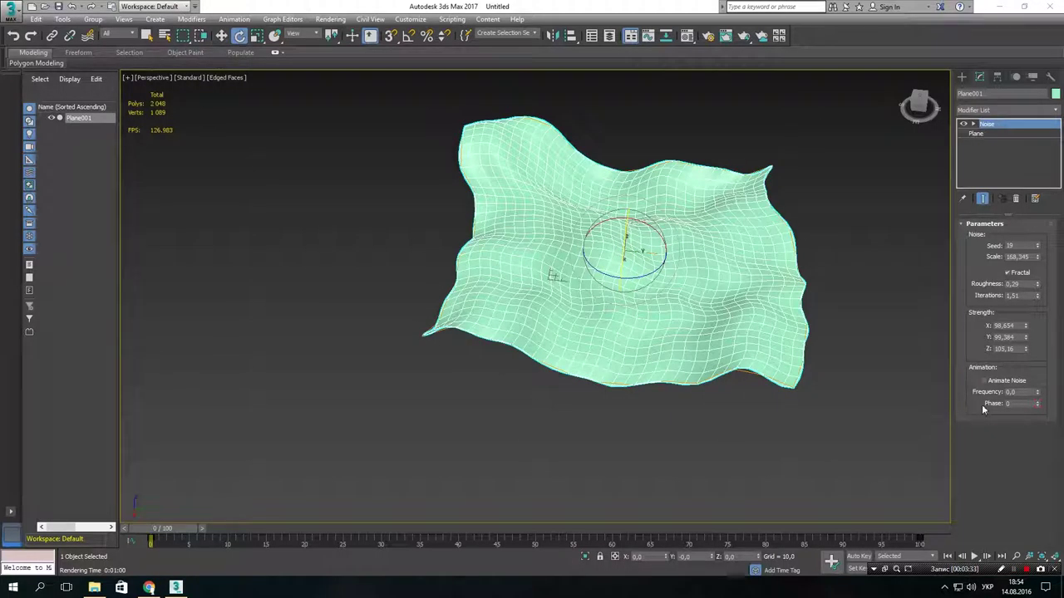
pyautogui.click(1038, 286)
pyautogui.moveTo(1038, 287); pyautogui.dragTo(1058, 124)
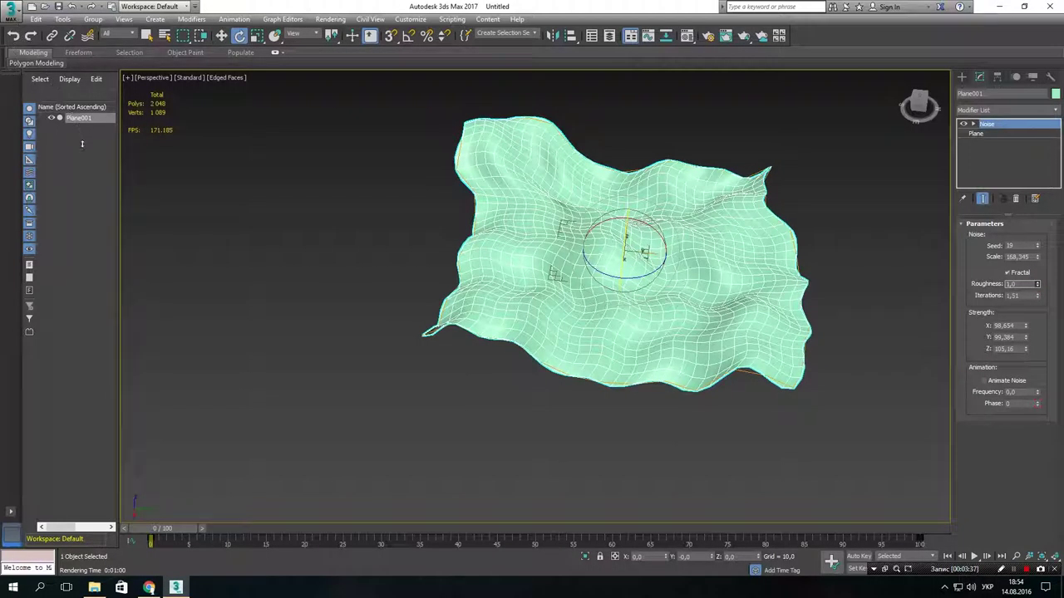
# Step: Try Noise roughness values of 0 and 1, lower the scale to 79,122, and reset the roughness to 0,0
pyautogui.write('0')
pyautogui.press('Return')
pyautogui.write('1')
pyautogui.press('Return')
pyautogui.moveTo(1037, 258); pyautogui.dragTo(1041, 292)
pyautogui.rightClick(1038, 285)
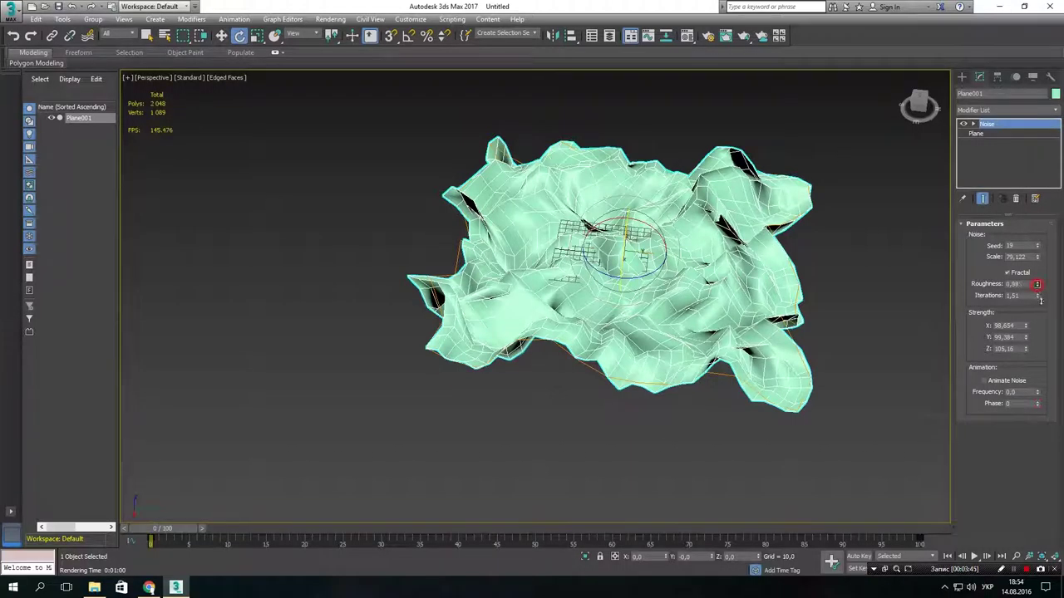
# Step: Set the Noise strength to X 183,497 and reset the Y and Z strengths to 0,0
pyautogui.moveTo(1027, 328); pyautogui.dragTo(1039, 279)
pyautogui.rightClick(1026, 338)
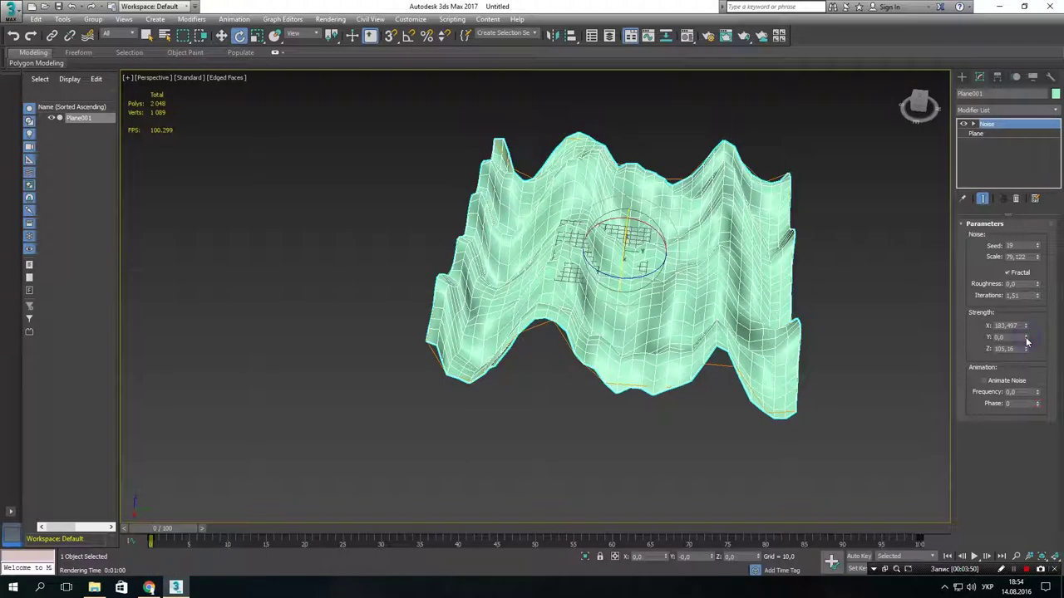
pyautogui.rightClick(1027, 349)
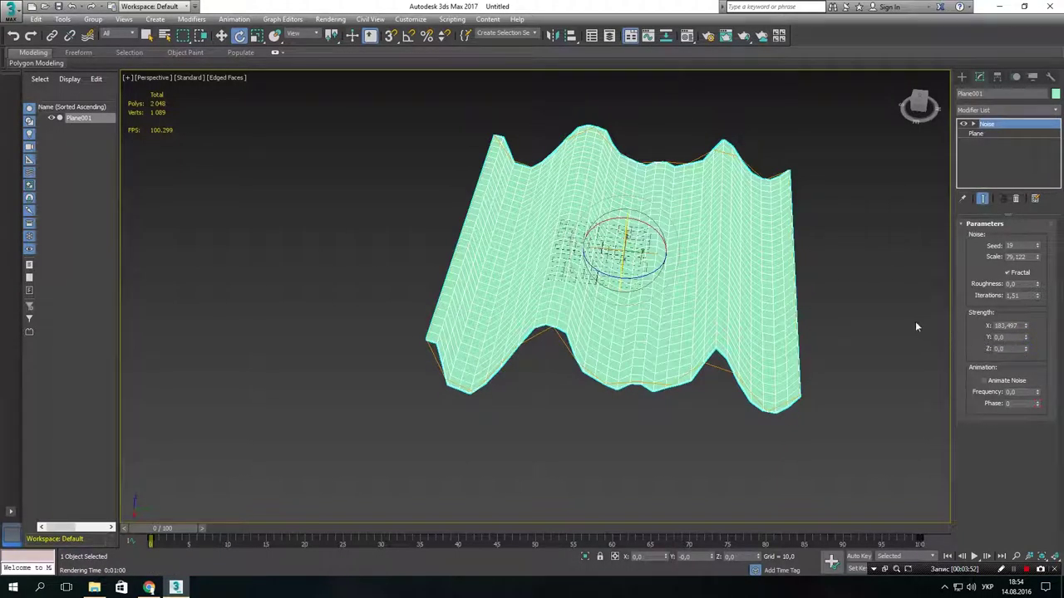
pyautogui.keyDown('alt'); pyautogui.moveTo(917, 327); pyautogui.dragTo(758, 285, button='middle'); pyautogui.keyUp('alt')
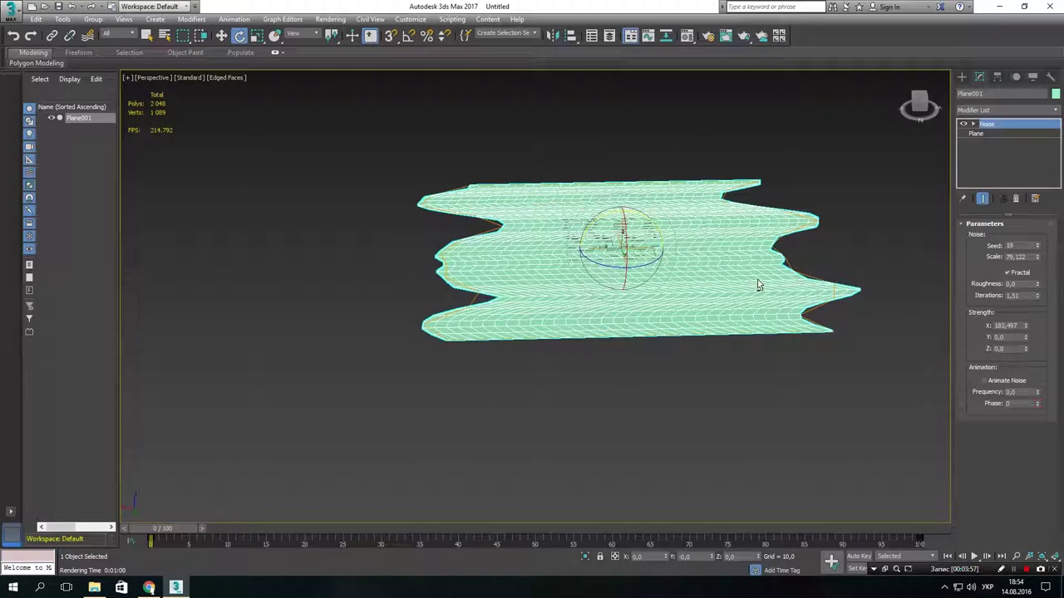
# Step: Reset the Noise X strength, scale and seed to 0 and the iterations to 1,0
pyautogui.rightClick(1027, 325)
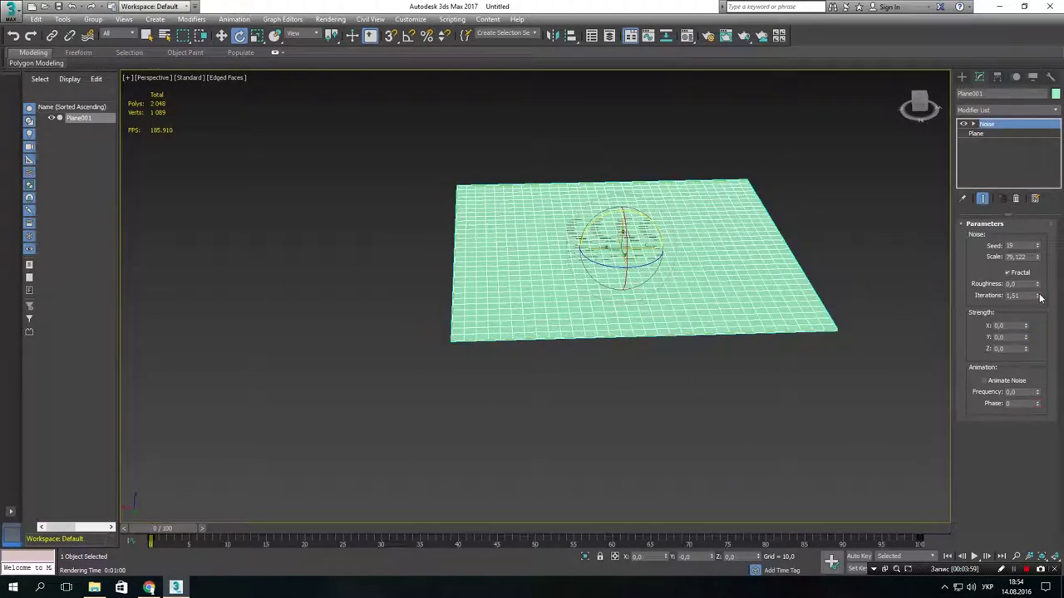
pyautogui.rightClick(1037, 257)
pyautogui.rightClick(1036, 246)
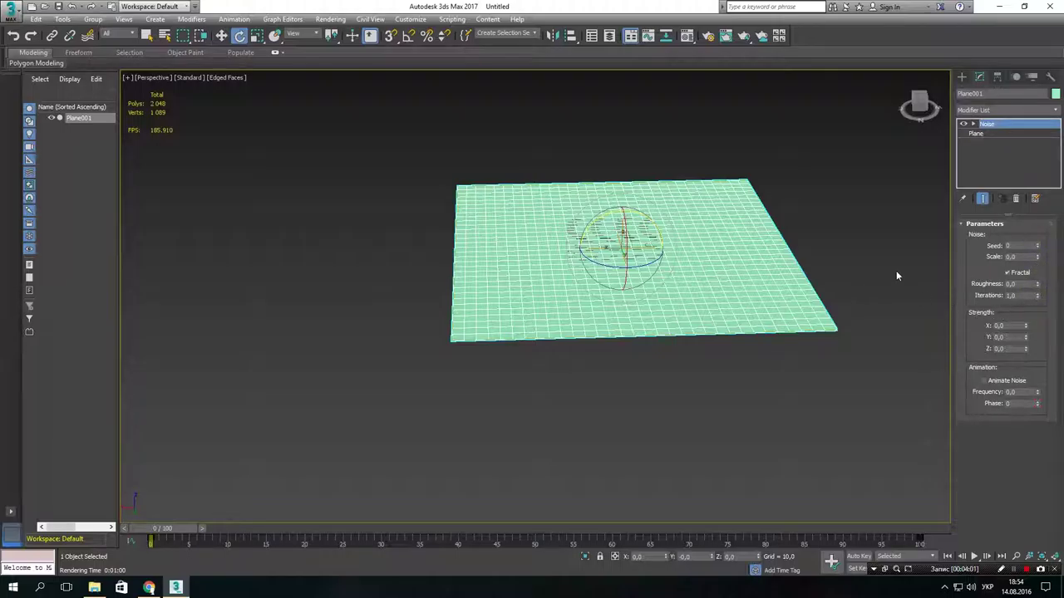
# Step: Raise the plane into vertical peaks with a Noise Z strength of 101,51
pyautogui.keyDown('alt'); pyautogui.moveTo(714, 282); pyautogui.dragTo(725, 324, button='middle'); pyautogui.keyUp('alt')
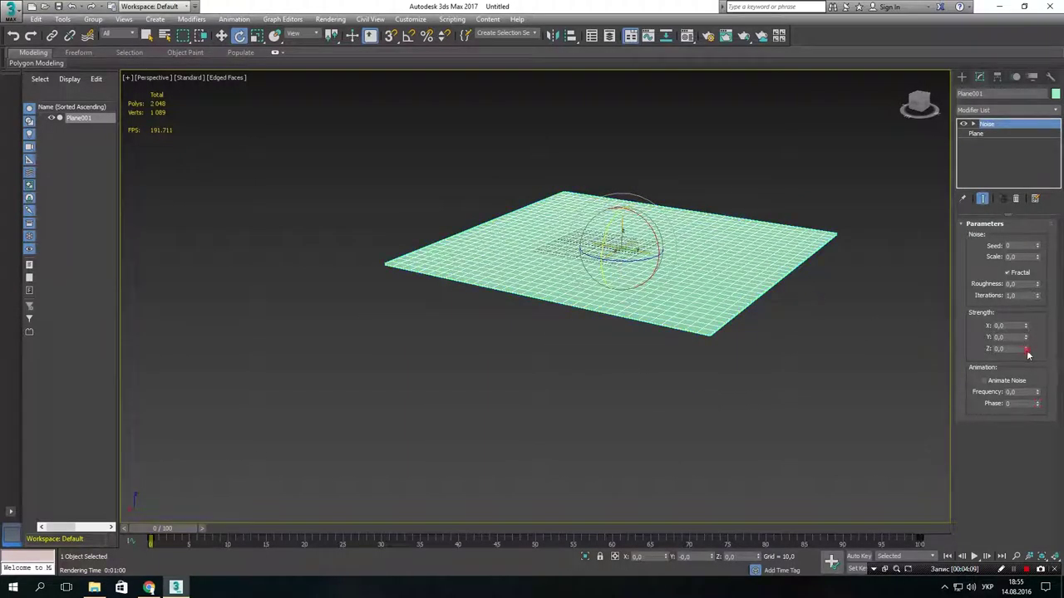
pyautogui.moveTo(1024, 340); pyautogui.dragTo(826, 42)
pyautogui.moveTo(827, 565); pyautogui.dragTo(902, 340)
pyautogui.keyDown('alt'); pyautogui.moveTo(840, 387); pyautogui.dragTo(810, 378, button='middle'); pyautogui.keyUp('alt')
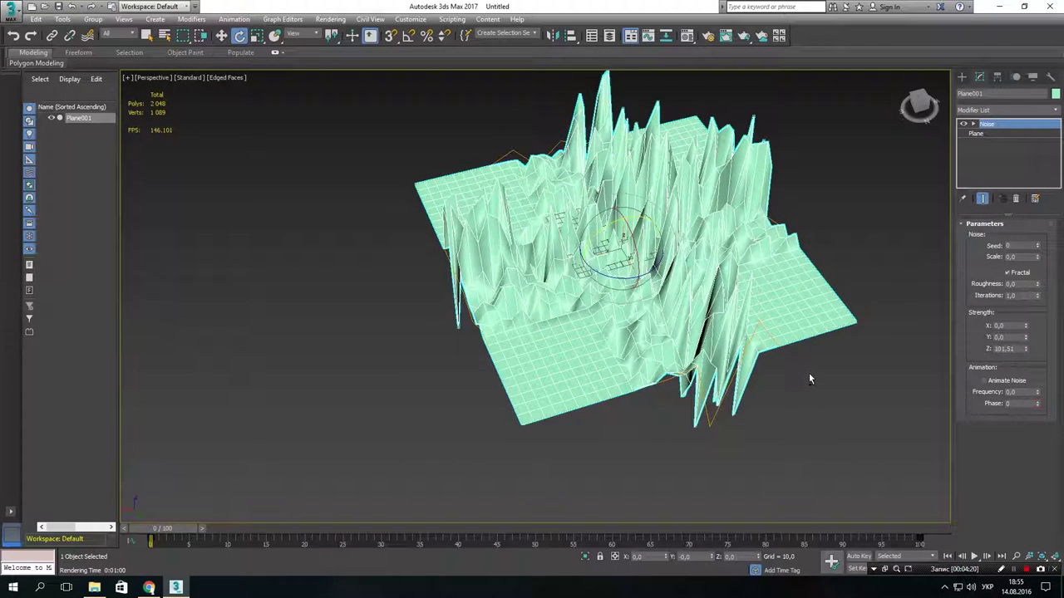
# Step: Set the Noise seed to 3 and increase the scale to 44,27
pyautogui.click(1038, 245)
pyautogui.click(1037, 245)
pyautogui.click(1037, 245)
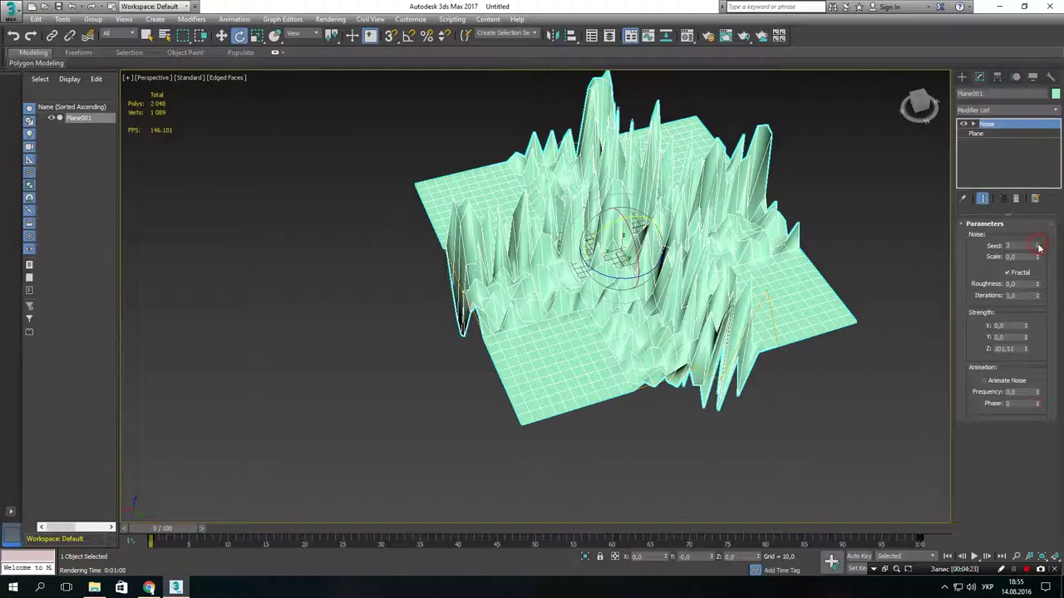
pyautogui.click(1039, 255)
pyautogui.click(1038, 255)
pyautogui.click(1038, 255)
pyautogui.click(1038, 255)
pyautogui.moveTo(1038, 259); pyautogui.dragTo(778, 104)
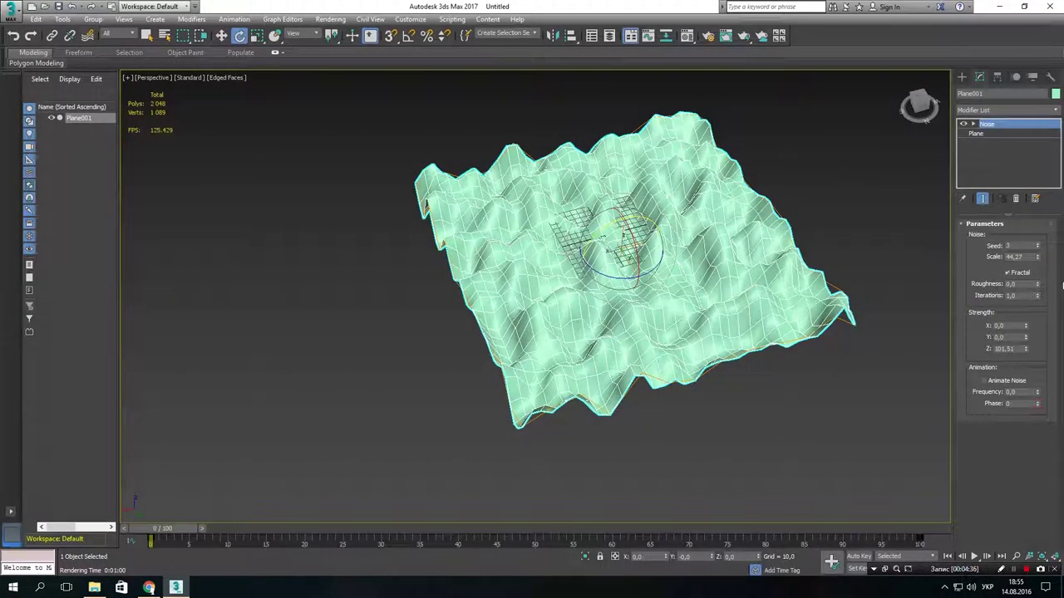
# Step: Set the Noise roughness to 0,655, the scale to 15,495 and the iterations to 10
pyautogui.click(1037, 284)
pyautogui.moveTo(1037, 259); pyautogui.dragTo(1039, 297)
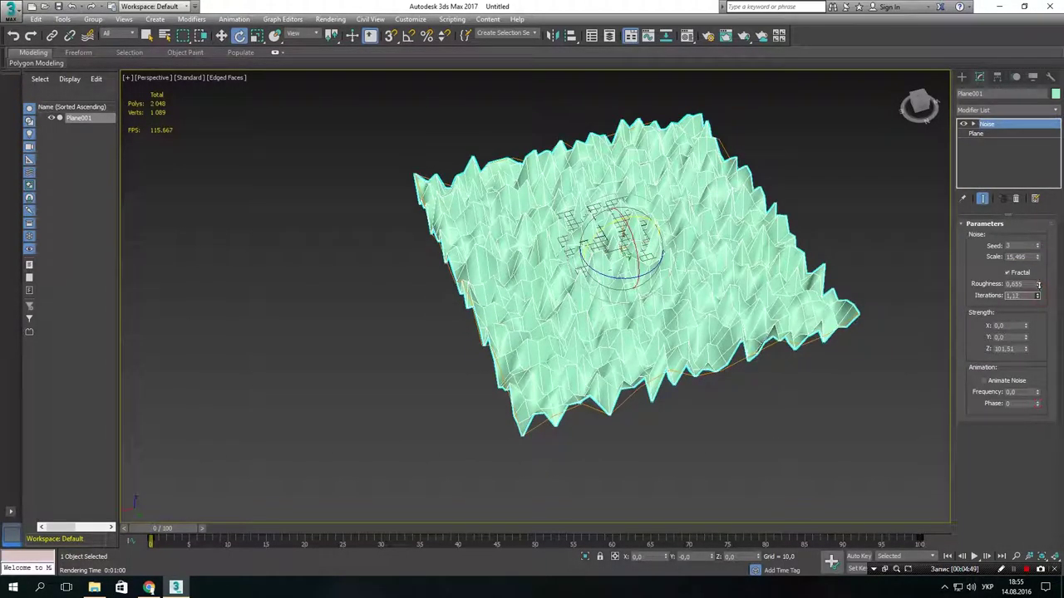
pyautogui.write('10')
pyautogui.press('Return')
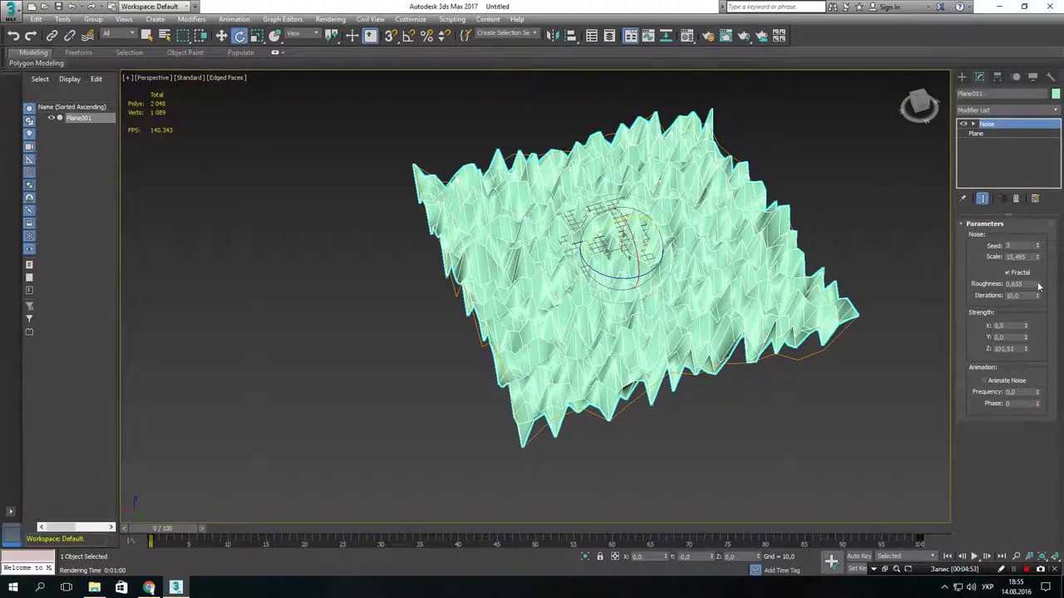
# Step: Test a higher Noise roughness, return it to 0,0, and increase the scale to 87,854 for broader mountains
pyautogui.moveTo(1037, 286); pyautogui.dragTo(1045, 265)
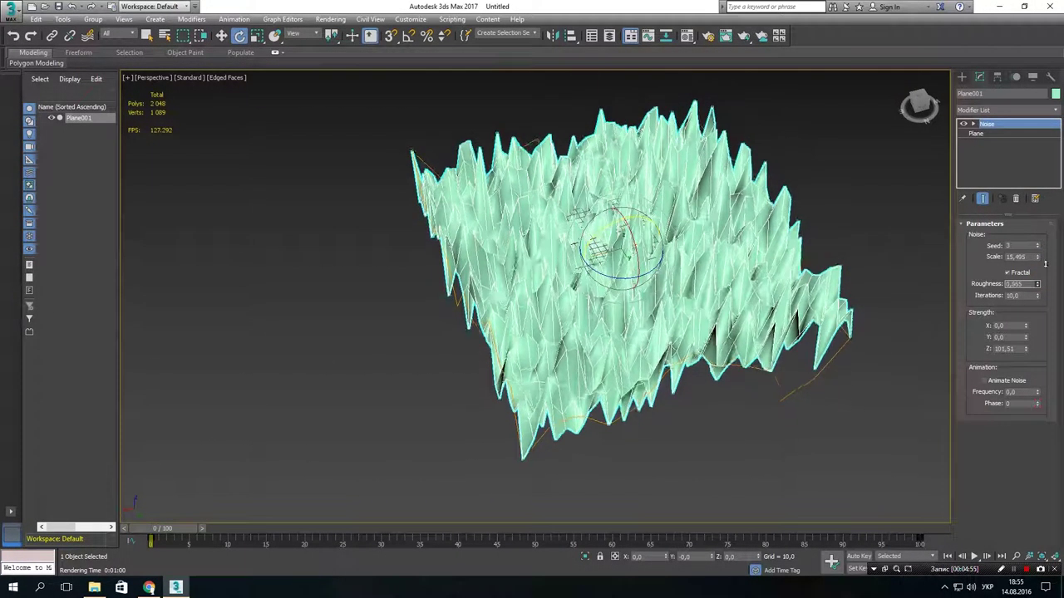
pyautogui.moveTo(1044, 308); pyautogui.dragTo(1046, 363)
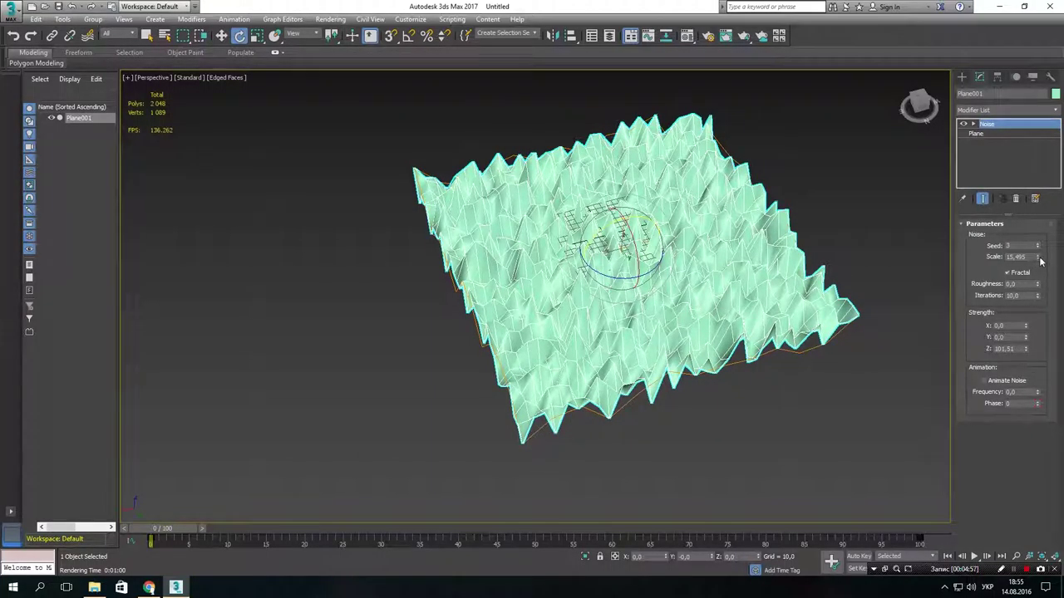
pyautogui.moveTo(1039, 261); pyautogui.dragTo(1037, 258)
pyautogui.moveTo(1048, 184); pyautogui.dragTo(39, 567)
pyautogui.moveTo(619, 273); pyautogui.dragTo(653, 284, button='middle')
pyautogui.scroll(3, 653, 330)
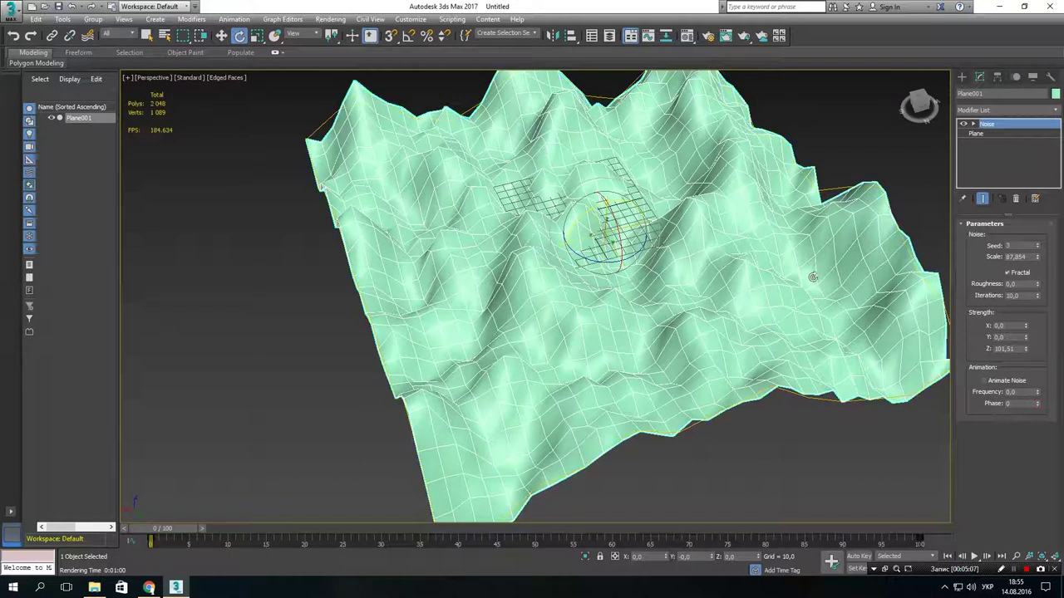
pyautogui.moveTo(813, 277)
pyautogui.keyDown('alt'); pyautogui.mouseDown(button='middle')
pyautogui.moveTo(813, 245)
pyautogui.moveTo(813, 267)
pyautogui.mouseUp(button='middle'); pyautogui.keyUp('alt')
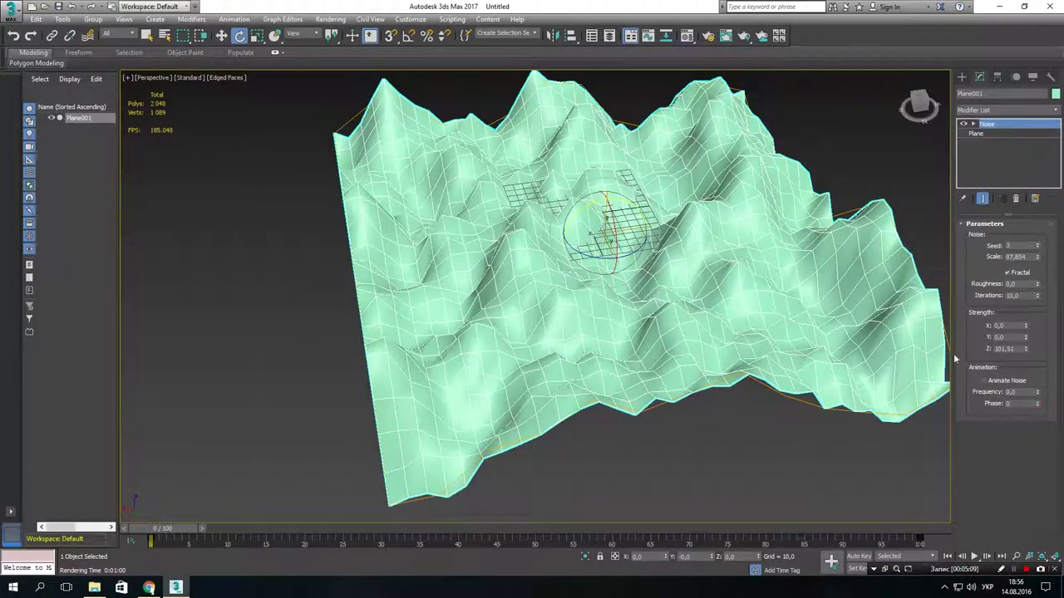
# Step: Add sideways Noise distortion with strengths of Y 31,77 and X 68,65
pyautogui.moveTo(1026, 341); pyautogui.dragTo(102, 309)
pyautogui.moveTo(1026, 325); pyautogui.dragTo(233, 515)
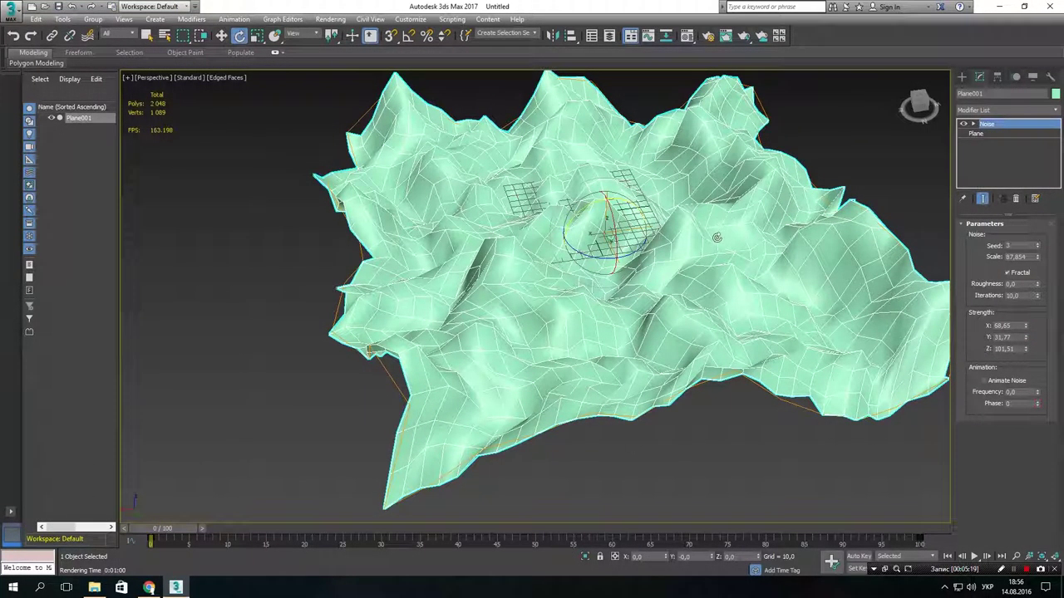
pyautogui.keyDown('alt'); pyautogui.moveTo(717, 237); pyautogui.dragTo(666, 252, button='middle'); pyautogui.keyUp('alt')
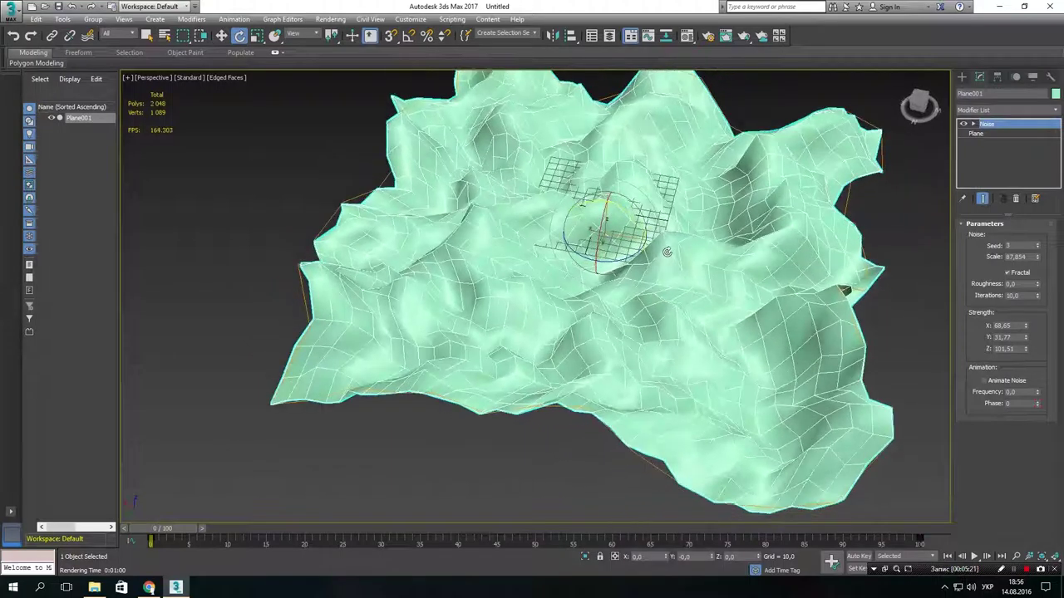
# Step: Fine-tune the terrain with Noise iterations of 9,88, scale 100,153 and Z strength 130,948
pyautogui.moveTo(1036, 297); pyautogui.dragTo(1036, 299)
pyautogui.moveTo(1038, 259); pyautogui.dragTo(1043, 247)
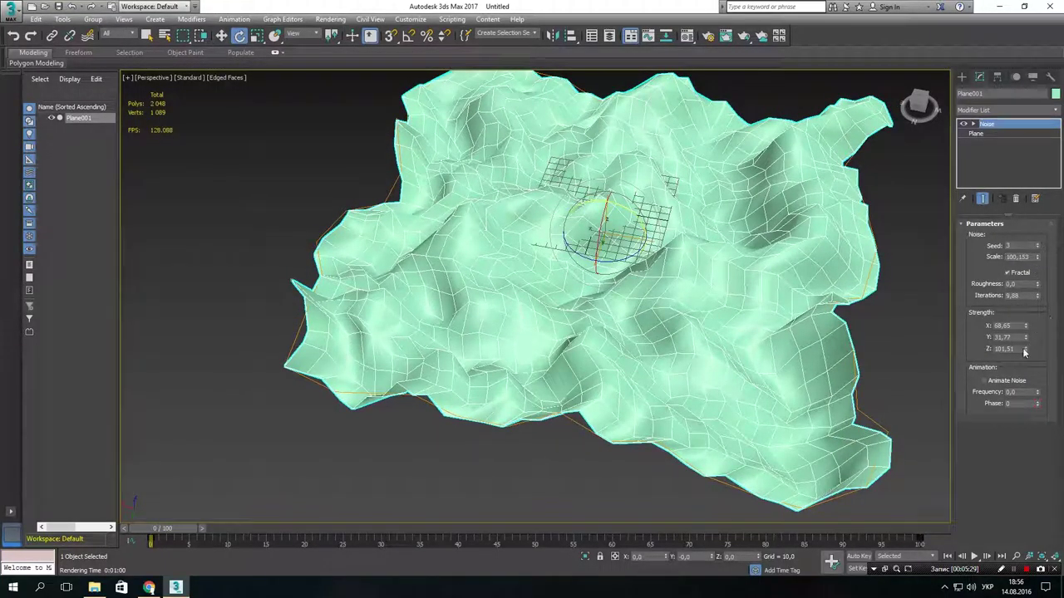
pyautogui.moveTo(1026, 344); pyautogui.dragTo(1026, 336)
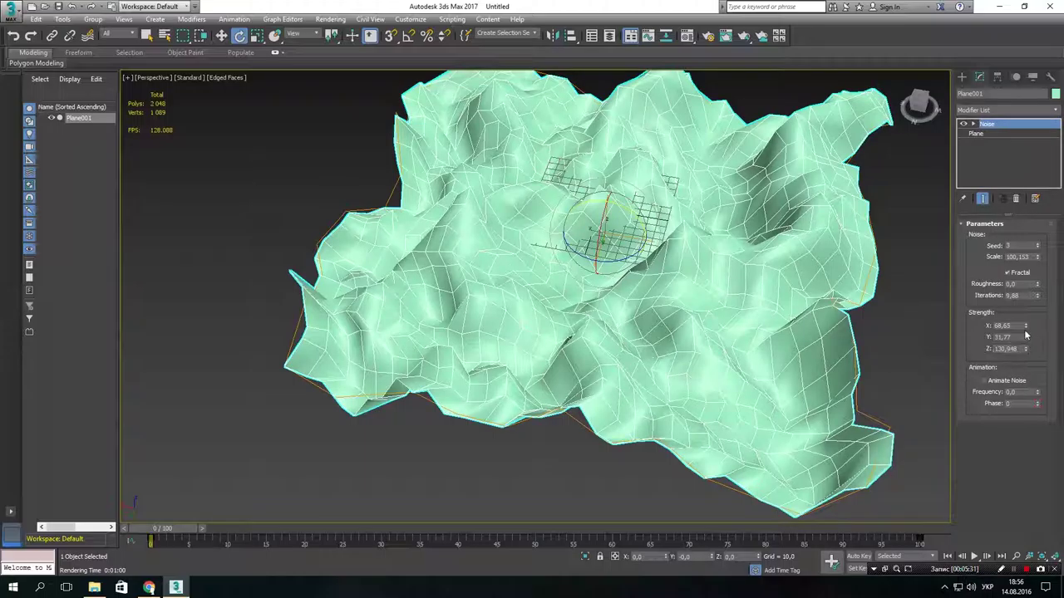
pyautogui.keyDown('alt'); pyautogui.moveTo(743, 285); pyautogui.dragTo(715, 424, button='middle'); pyautogui.keyUp('alt')
# Step: Select the terrain plane and delete it from the scene
pyautogui.click(713, 433)
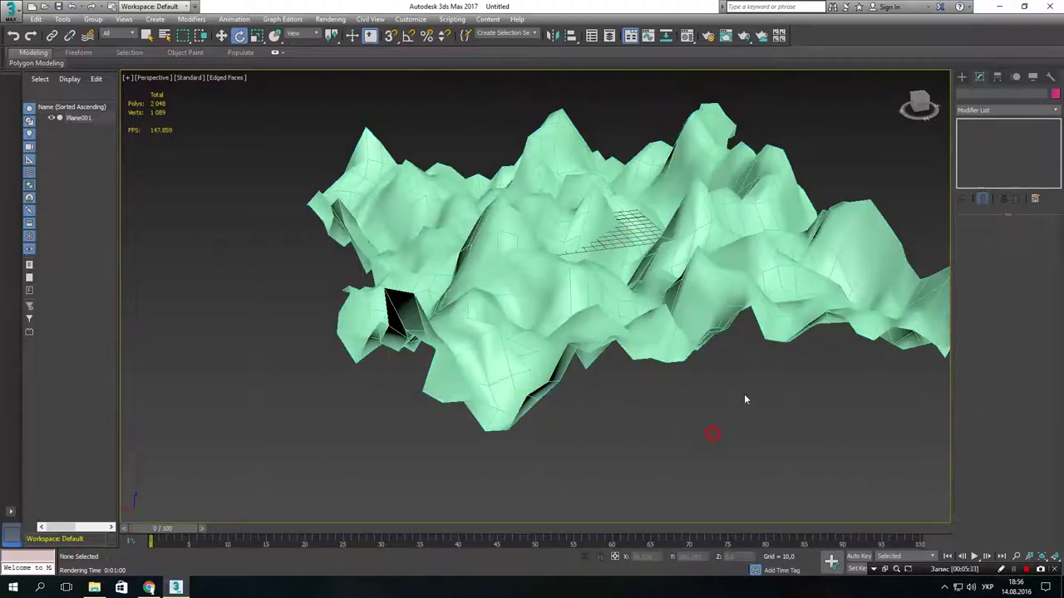
pyautogui.click(608, 330)
pyautogui.keyDown('alt'); pyautogui.moveTo(608, 330); pyautogui.dragTo(547, 391, button='middle'); pyautogui.keyUp('alt')
pyautogui.press('Delete')
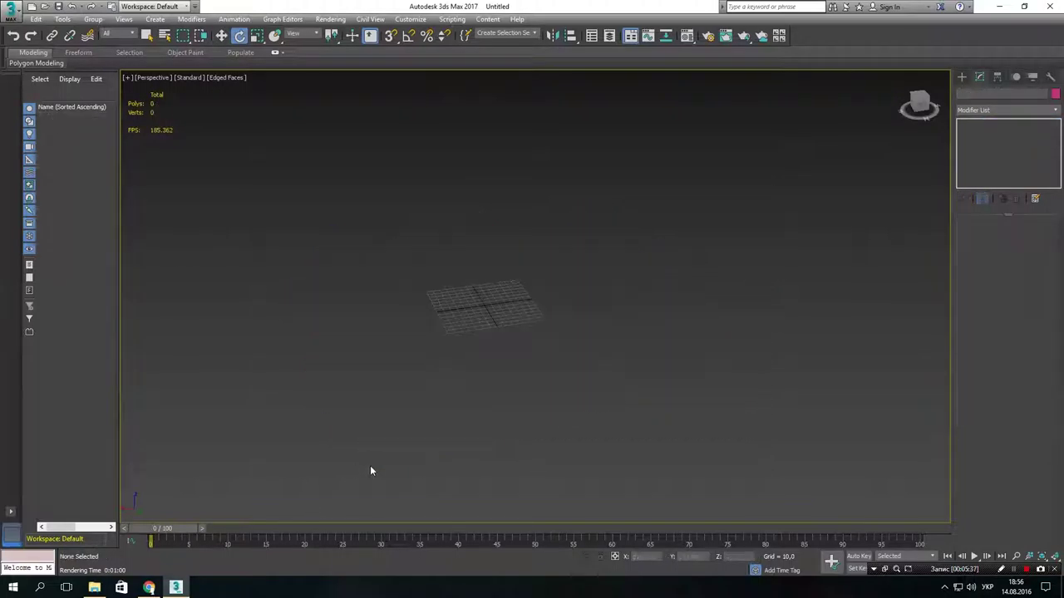
# Step: Create a sphere with a radius of about 139,49 at the centre of the grid
pyautogui.click(962, 77)
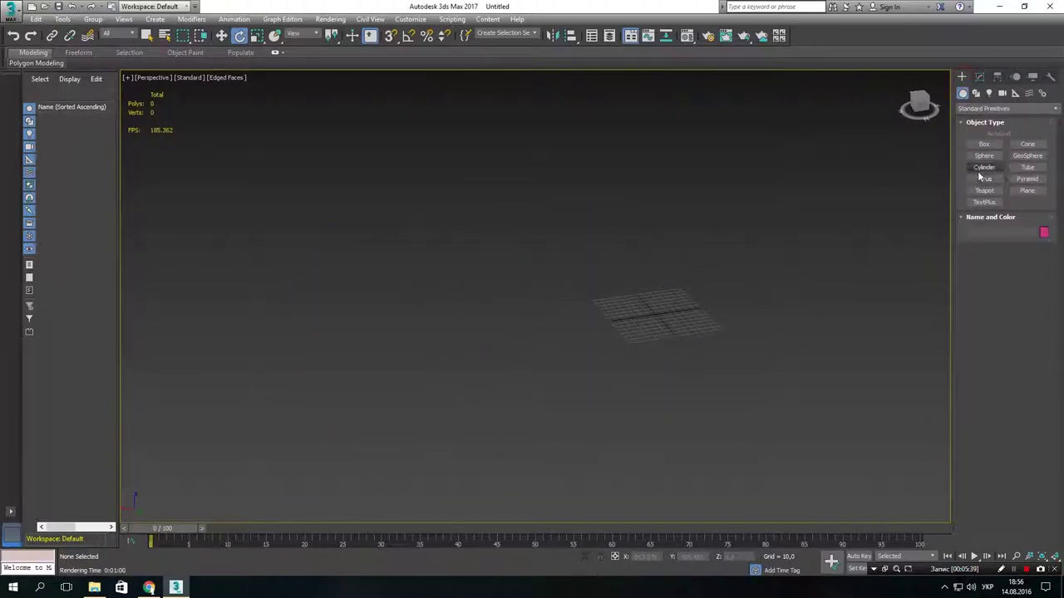
pyautogui.click(986, 156)
pyautogui.moveTo(654, 316); pyautogui.dragTo(739, 337)
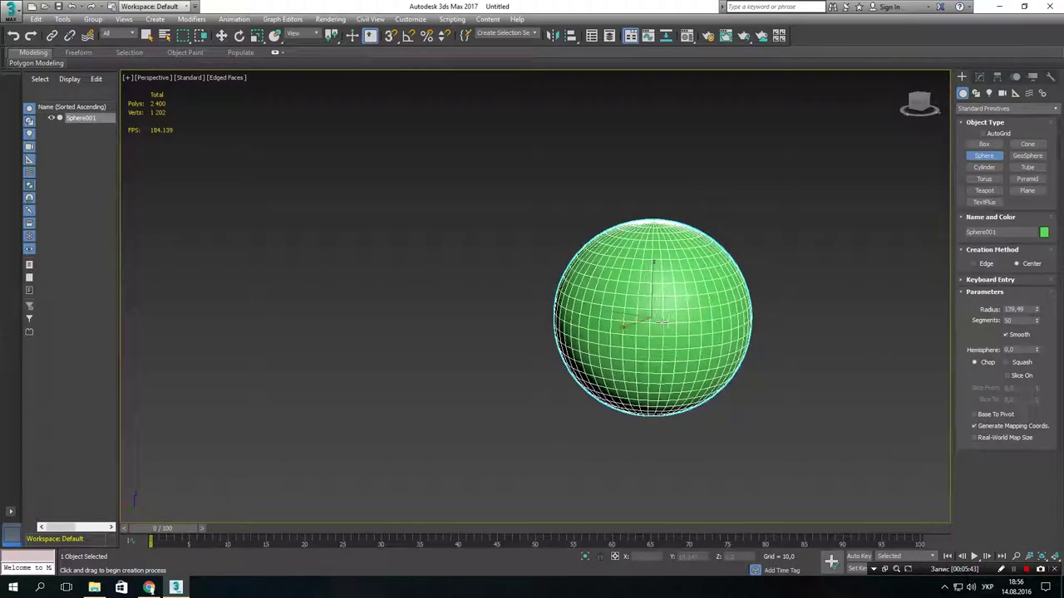
# Step: Set the sphere's segment count to 80
pyautogui.press('e')
pyautogui.click(979, 76)
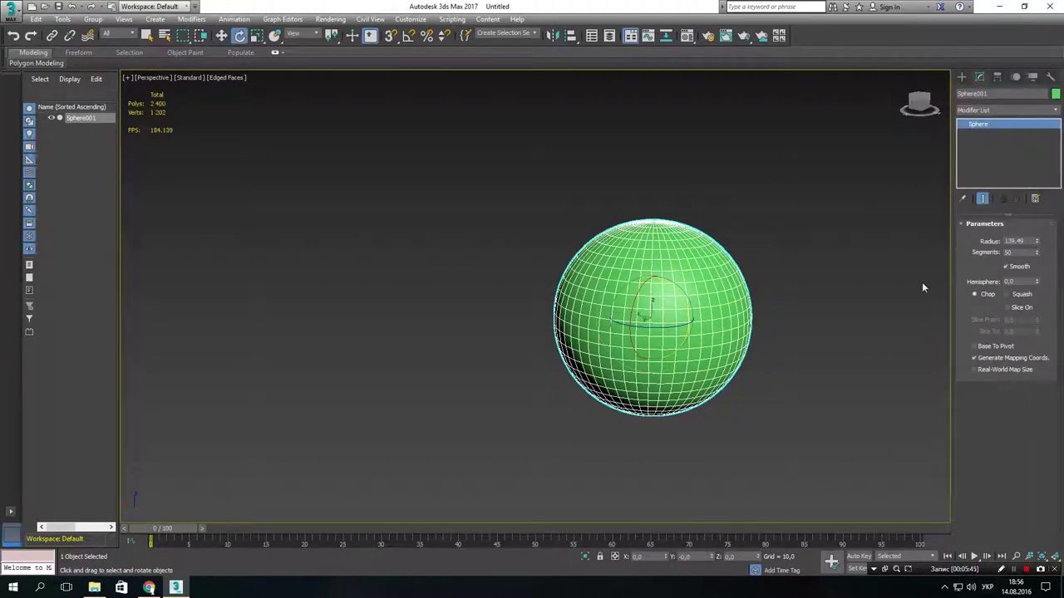
pyautogui.rightClick(679, 306)
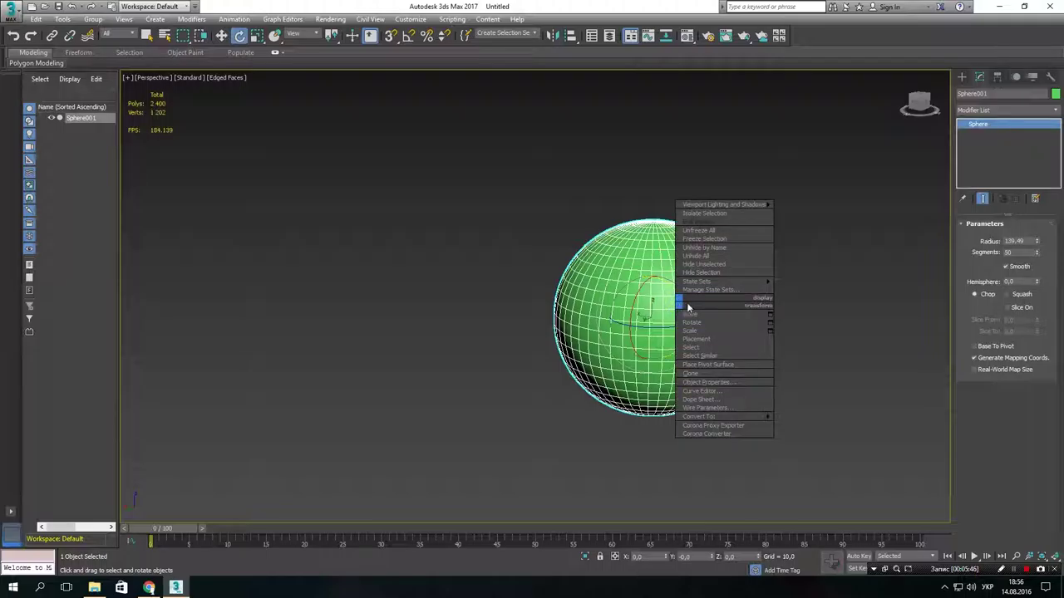
pyautogui.click(1018, 253)
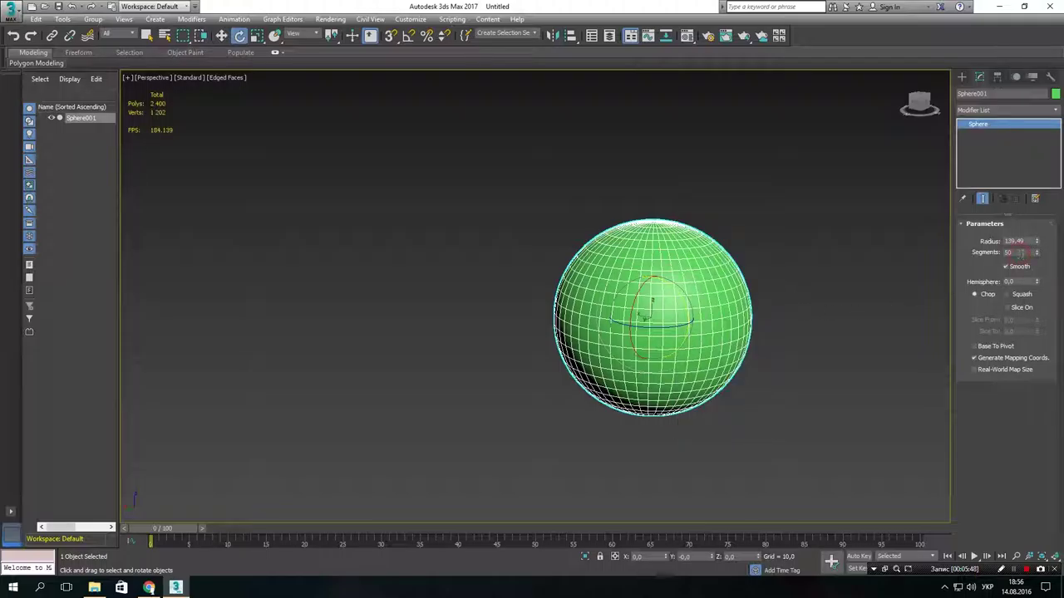
pyautogui.doubleClick(1021, 253)
pyautogui.write('80')
pyautogui.press('Return')
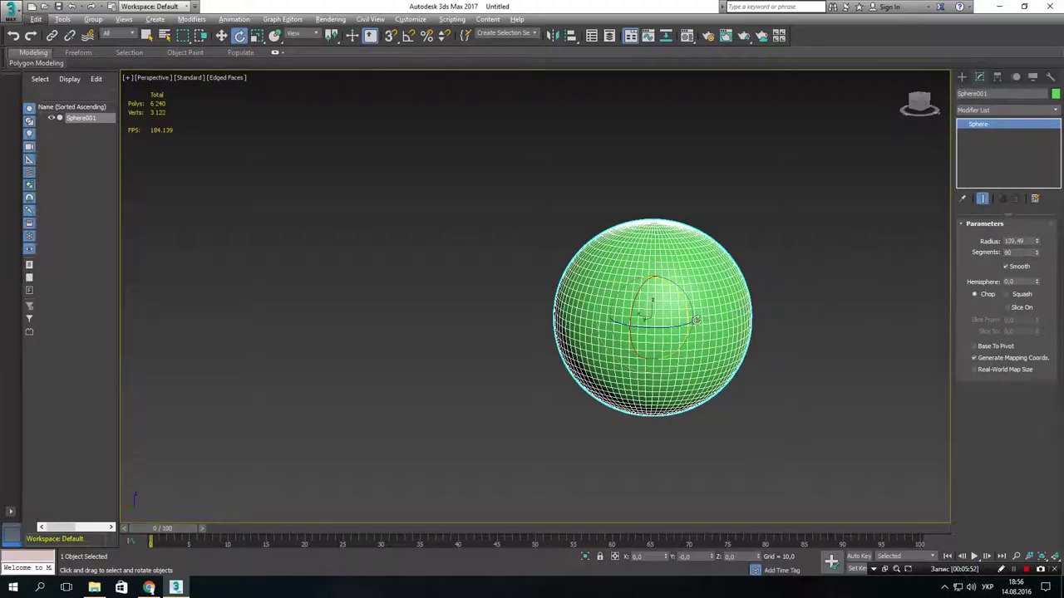
# Step: Convert the sphere to an Editable Poly
pyautogui.rightClick(790, 316)
pyautogui.moveTo(777, 432)
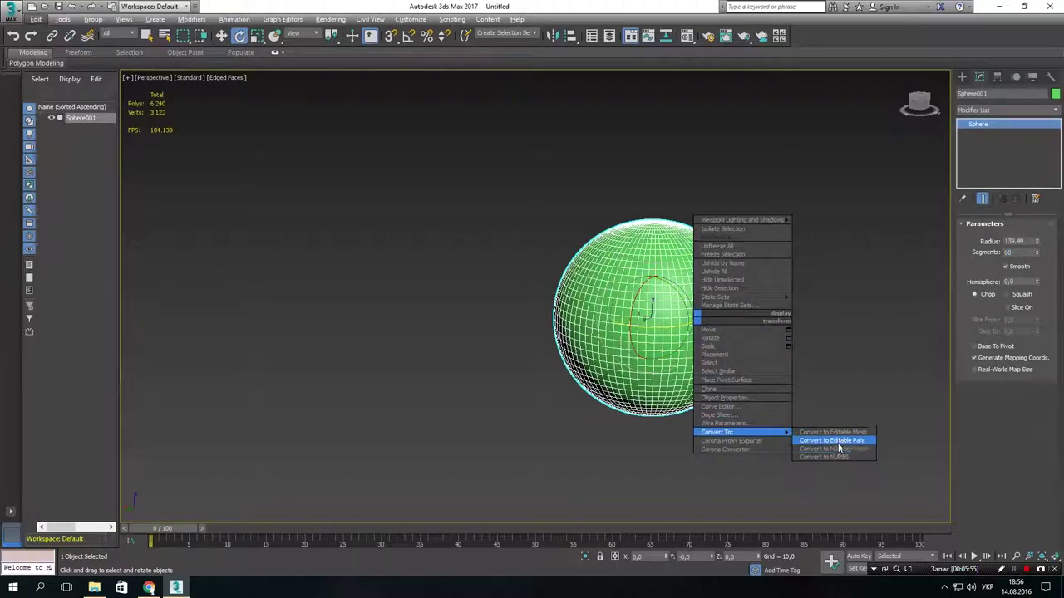
pyautogui.click(836, 441)
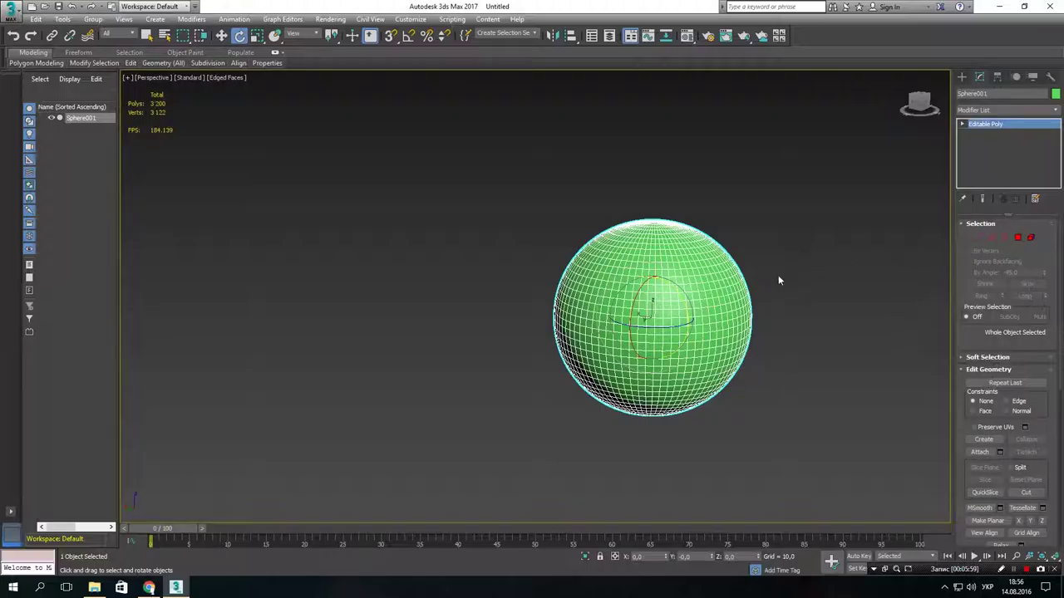
# Step: Scale the sphere unevenly along its axes into a slightly flattened, boulder-like ellipsoid
pyautogui.press('r')
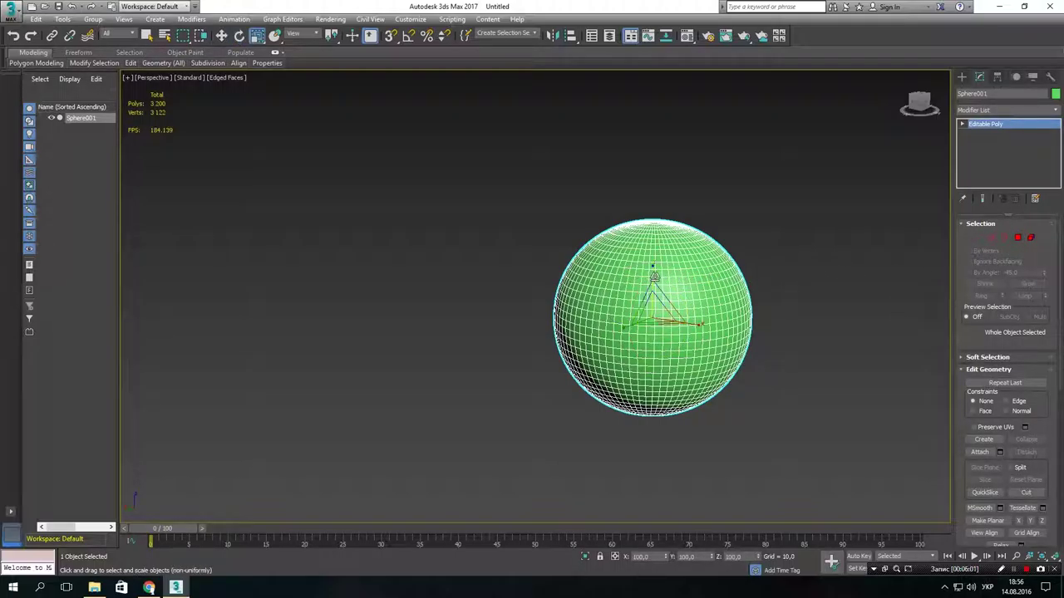
pyautogui.moveTo(652, 275); pyautogui.dragTo(622, 326)
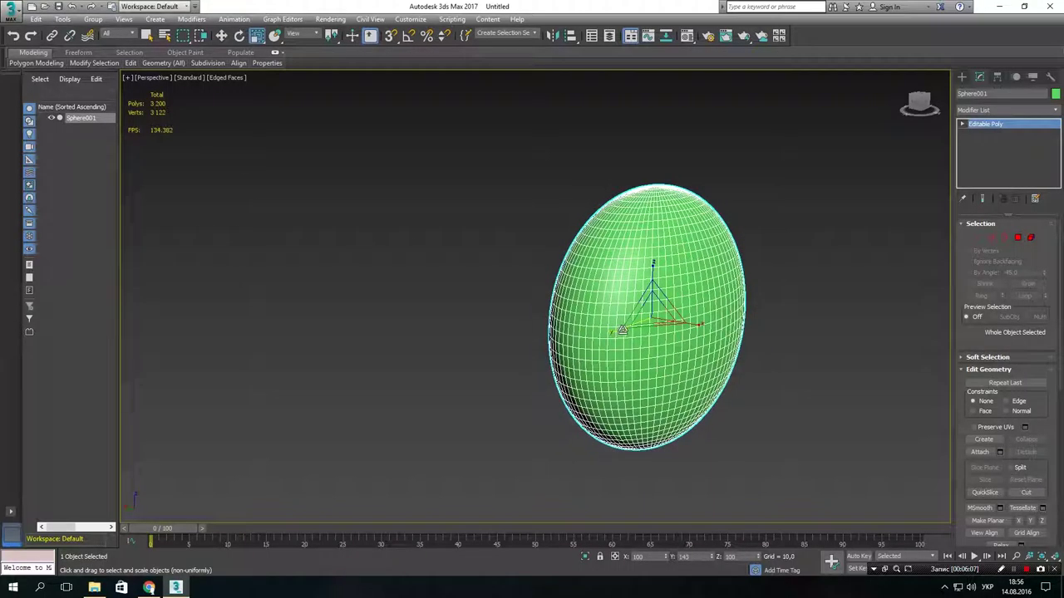
pyautogui.keyDown('alt'); pyautogui.moveTo(723, 264); pyautogui.dragTo(740, 320, button='middle'); pyautogui.keyUp('alt')
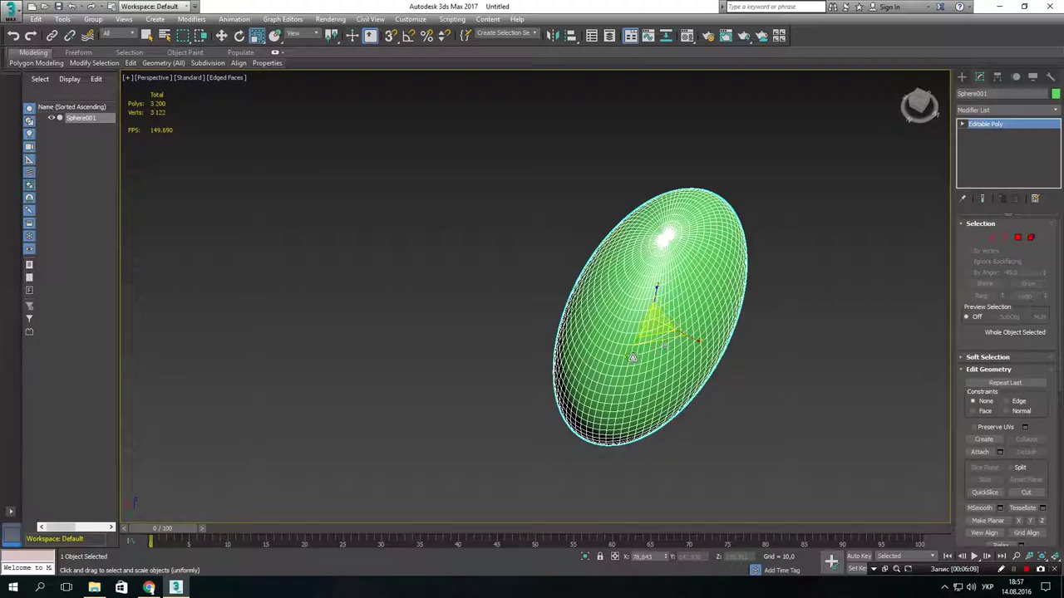
pyautogui.moveTo(630, 355); pyautogui.dragTo(633, 347)
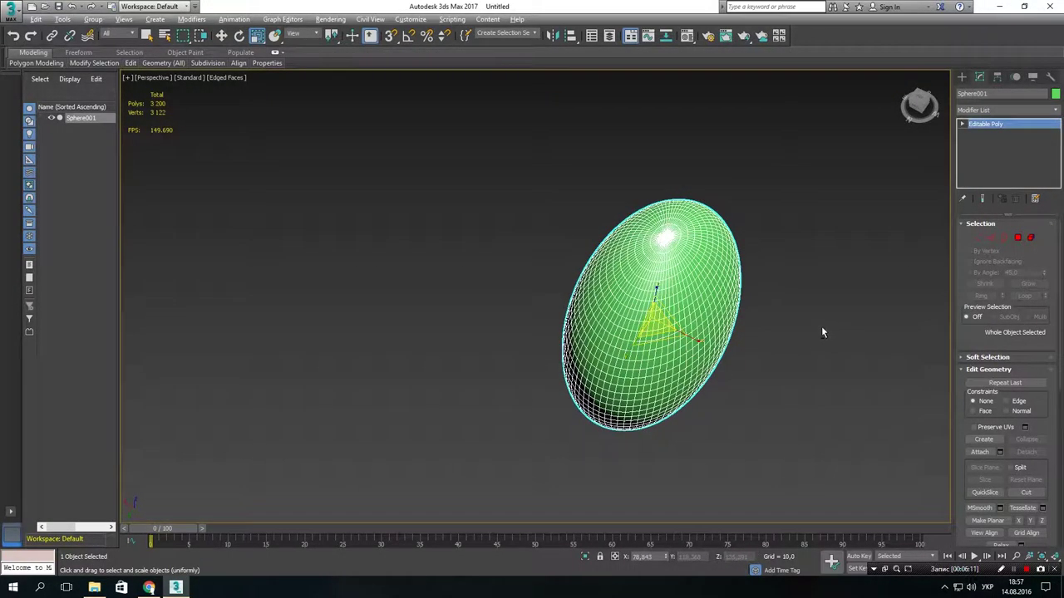
pyautogui.keyDown('alt'); pyautogui.moveTo(821, 326); pyautogui.dragTo(757, 279, button='middle'); pyautogui.keyUp('alt')
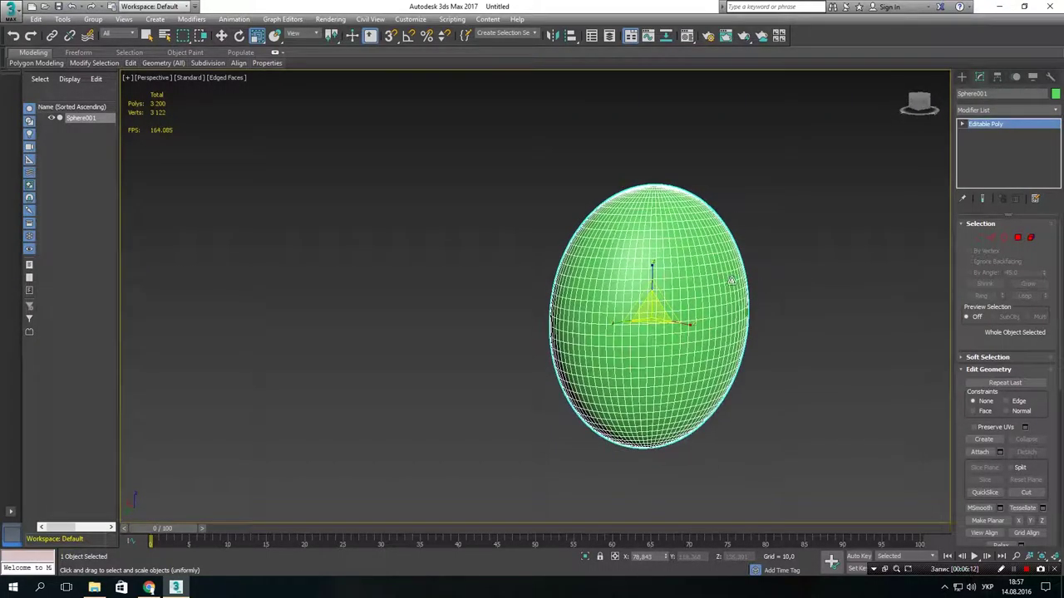
pyautogui.moveTo(652, 274)
pyautogui.mouseDown()
pyautogui.moveTo(654, 295)
pyautogui.moveTo(648, 271)
pyautogui.mouseUp()
pyautogui.hotkey('ctrl', 'e')
# Step: Add a Noise modifier to the flattened sphere
pyautogui.click(988, 110)
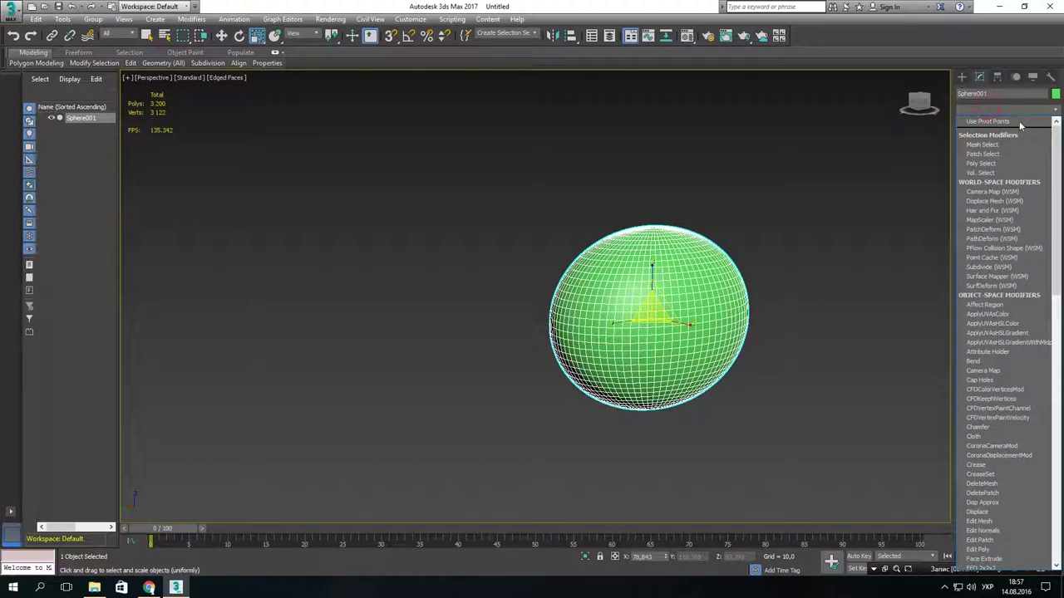
pyautogui.scroll(-8, 1060, 318)
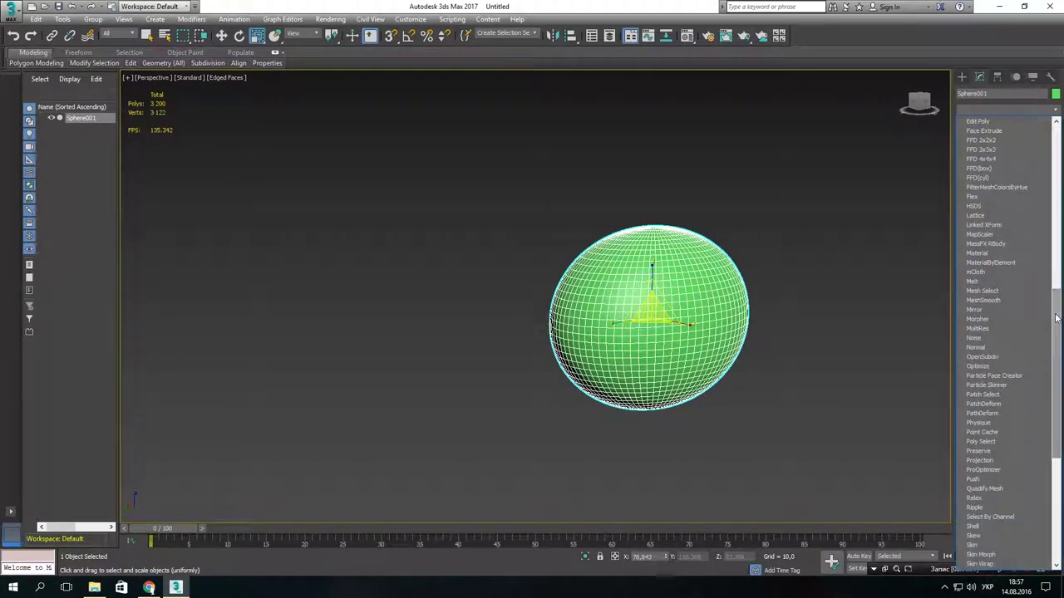
pyautogui.click(999, 339)
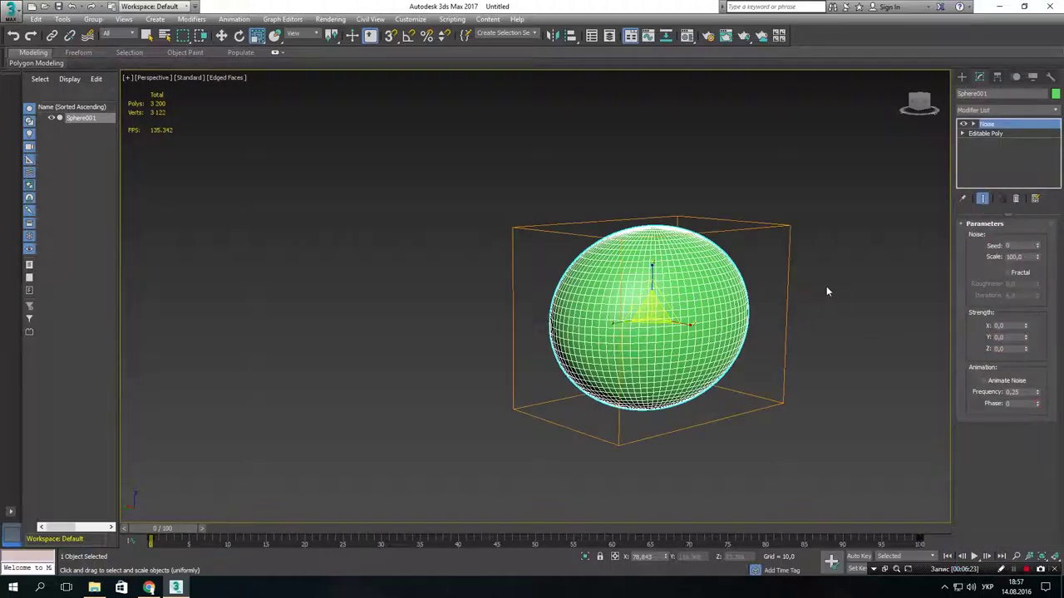
# Step: Try strong Noise strengths of X 130,327, Y 115,101 and Z 164,62 on the sphere
pyautogui.moveTo(822, 278); pyautogui.dragTo(786, 296, button='middle')
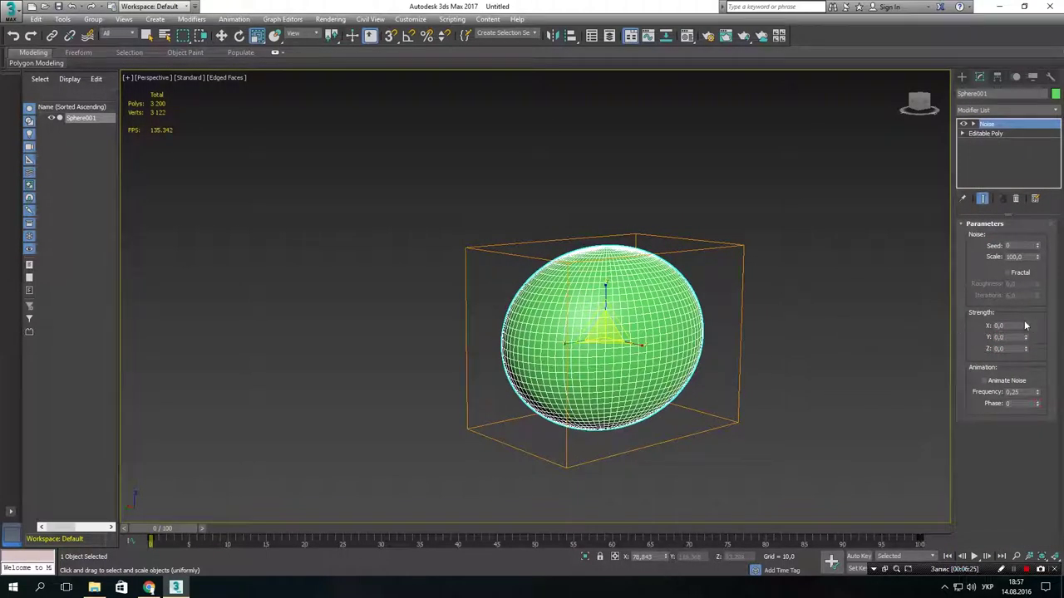
pyautogui.moveTo(1027, 325); pyautogui.dragTo(1041, 17)
pyautogui.moveTo(1025, 338); pyautogui.dragTo(571, 6)
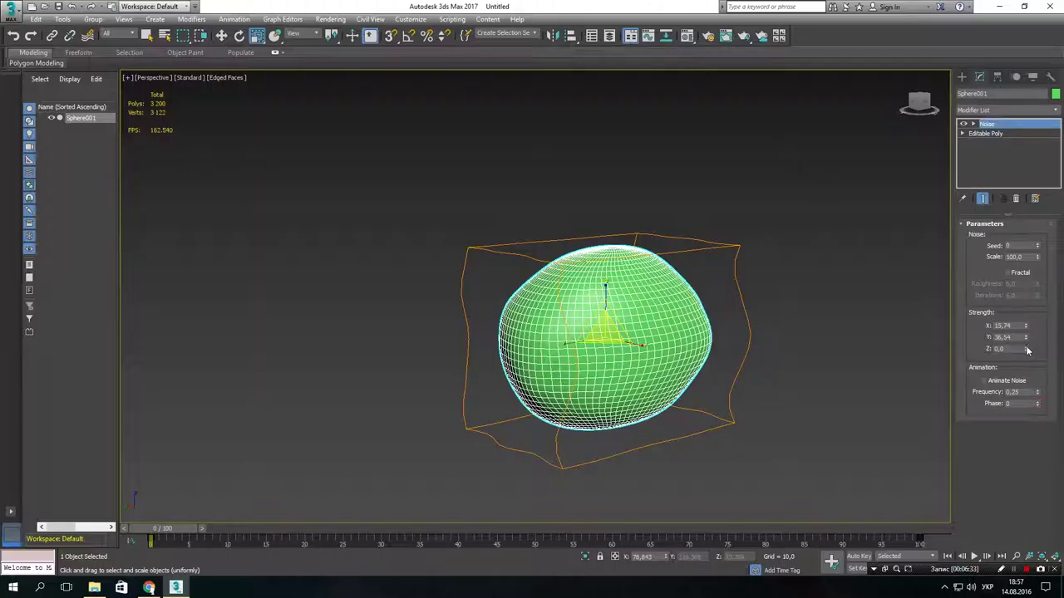
pyautogui.moveTo(1027, 348); pyautogui.dragTo(970, 417)
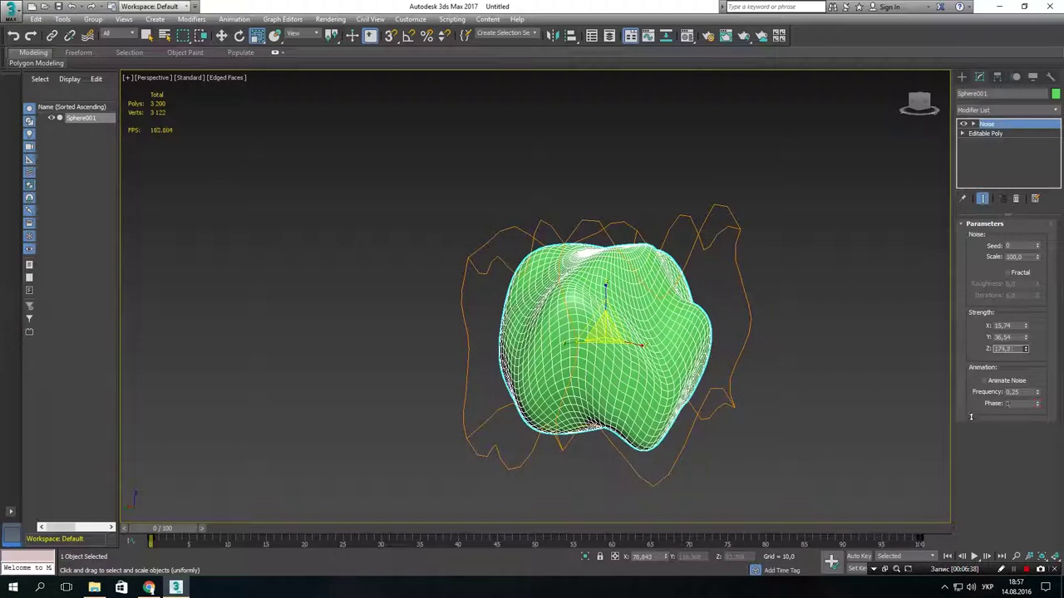
pyautogui.moveTo(974, 458); pyautogui.dragTo(1026, 219)
pyautogui.click(1039, 341)
pyautogui.moveTo(1027, 326); pyautogui.dragTo(212, 472)
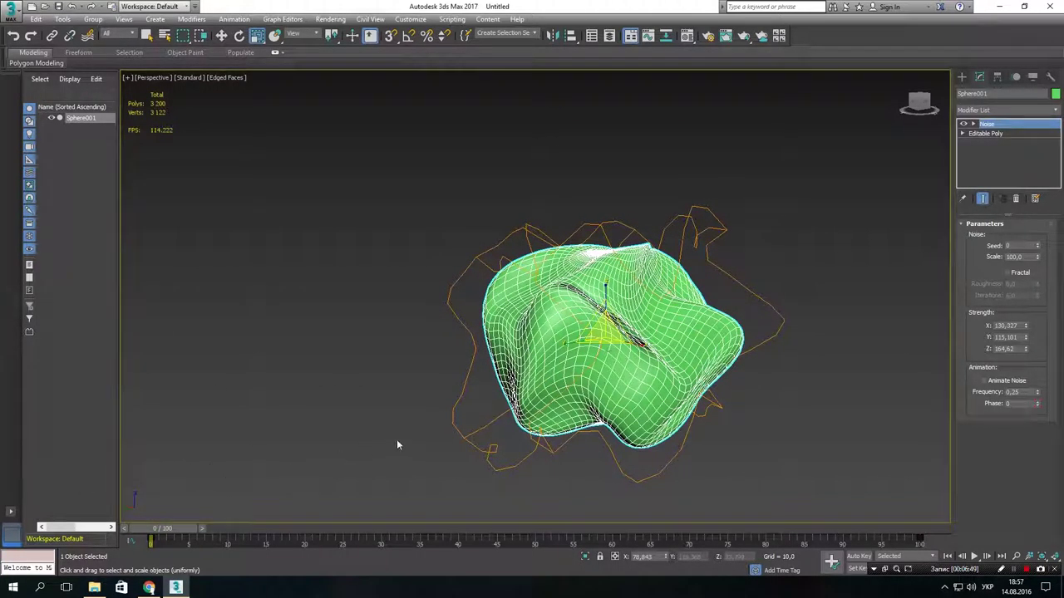
# Step: Set the Noise scale to 58,0 and the strengths to X 67,77, Y 62,155 and Z 37,863
pyautogui.moveTo(613, 344); pyautogui.dragTo(626, 409, button='middle')
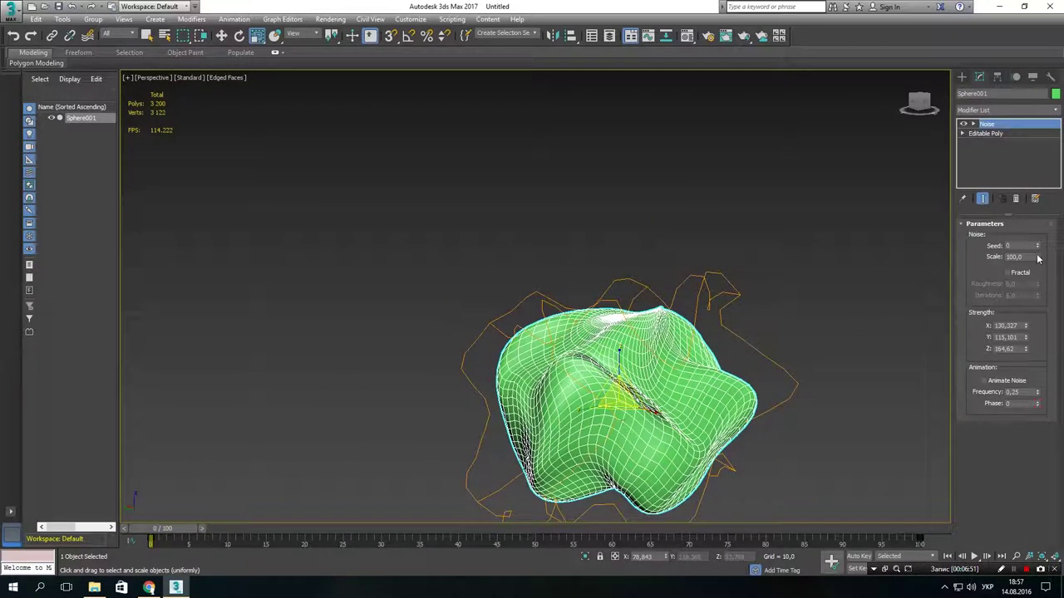
pyautogui.moveTo(1037, 259); pyautogui.dragTo(1038, 283)
pyautogui.moveTo(1029, 328); pyautogui.dragTo(1026, 430)
pyautogui.moveTo(1026, 470); pyautogui.dragTo(1033, 391)
# Step: Enable Fractal noise with roughness 0,215 and iterations 10,0, and set the Noise scale to 99,76
pyautogui.keyDown('alt'); pyautogui.moveTo(698, 389); pyautogui.dragTo(585, 390, button='middle'); pyautogui.keyUp('alt')
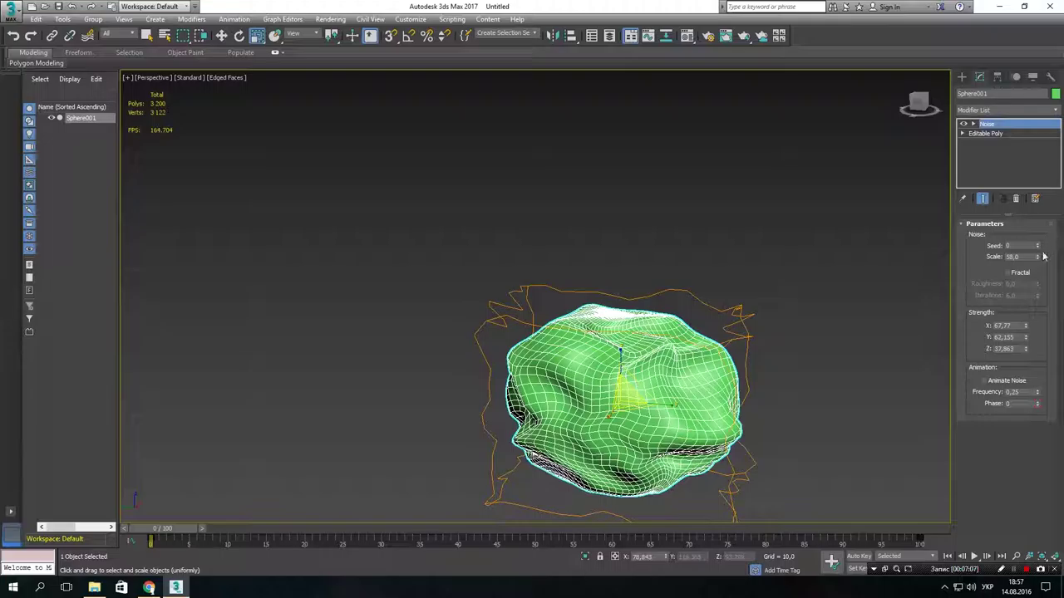
pyautogui.click(1007, 273)
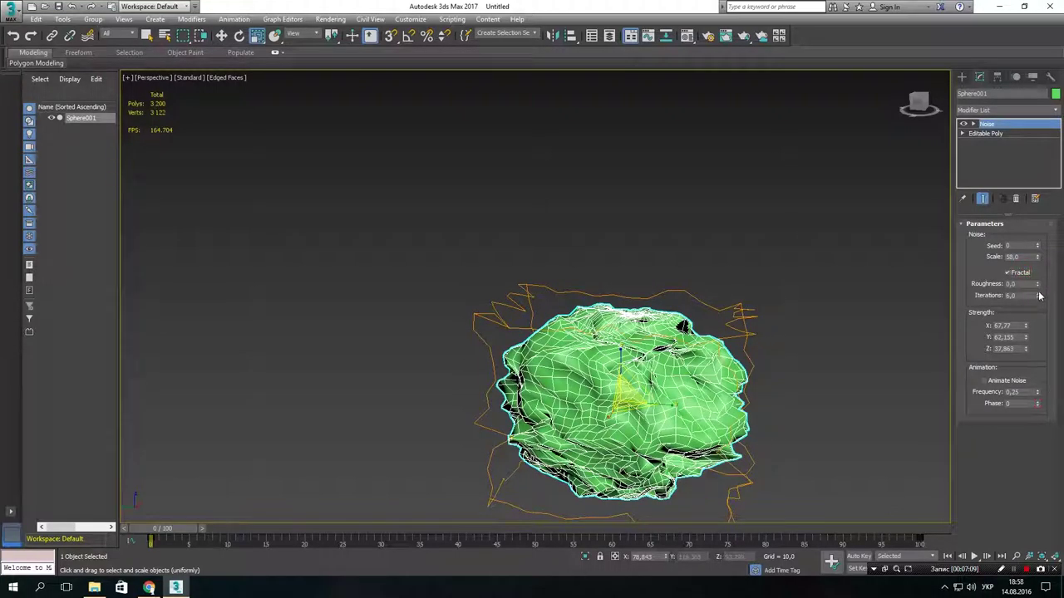
pyautogui.moveTo(1037, 283); pyautogui.dragTo(1046, 230)
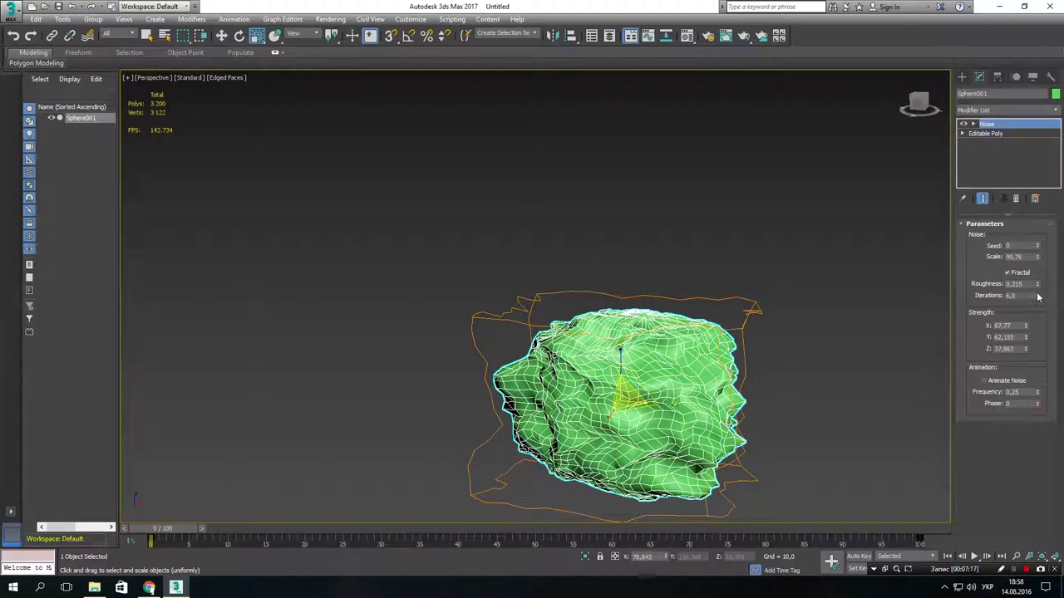
pyautogui.moveTo(1037, 298); pyautogui.dragTo(1038, 290)
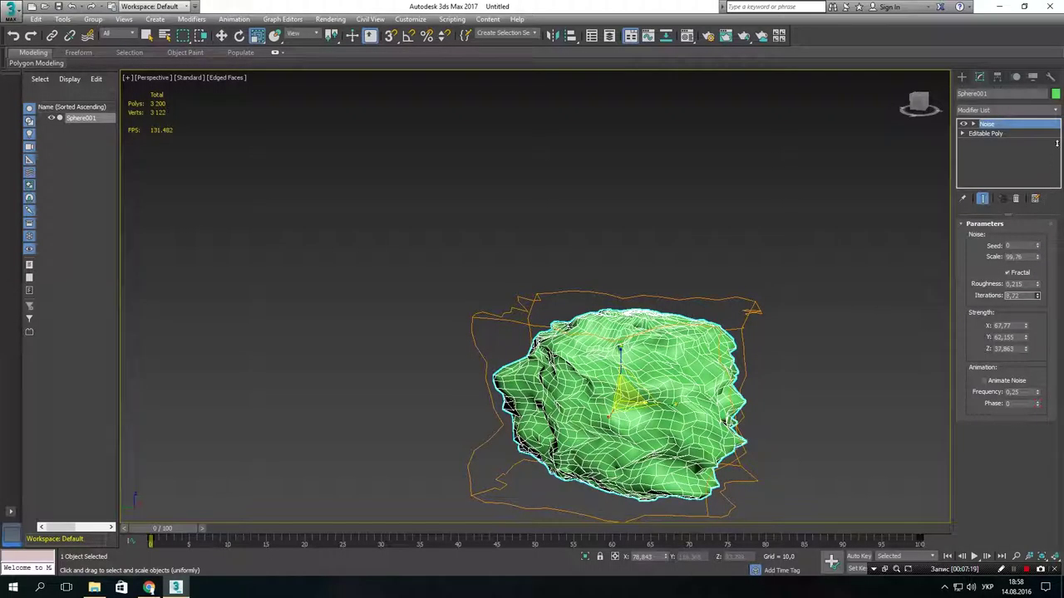
pyautogui.moveTo(57, 433); pyautogui.dragTo(72, 413)
# Step: Set the Noise seed to 28 and the scale to 137,669 for a smoother rock shape
pyautogui.keyDown('alt'); pyautogui.moveTo(623, 395); pyautogui.dragTo(646, 384, button='middle'); pyautogui.keyUp('alt')
pyautogui.moveTo(1038, 246); pyautogui.dragTo(1043, 236)
pyautogui.keyDown('alt'); pyautogui.moveTo(776, 321); pyautogui.dragTo(499, 312, button='middle'); pyautogui.keyUp('alt')
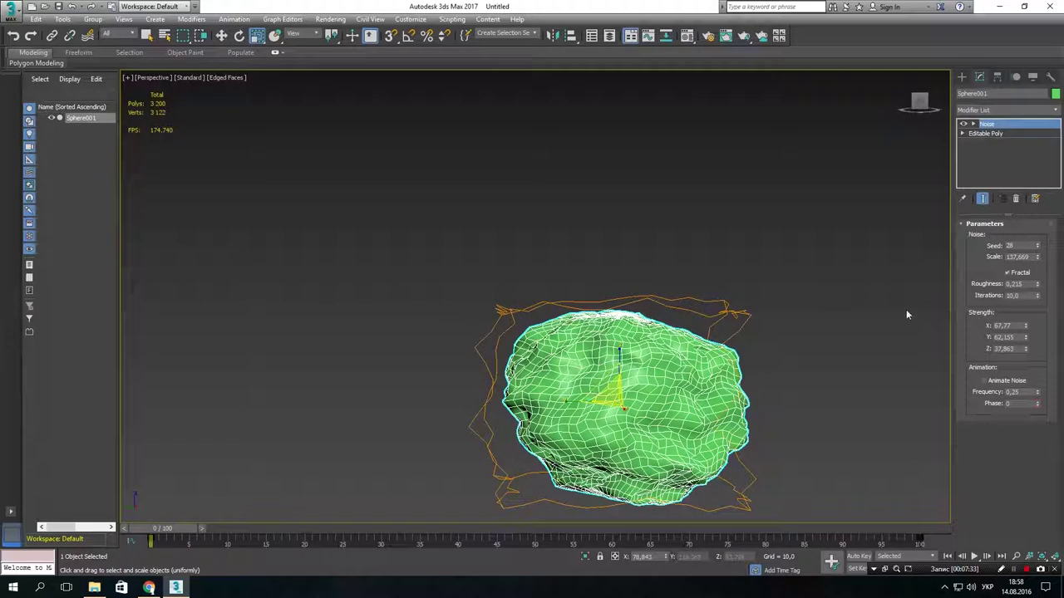
# Step: Step through different rock shapes by raising the Noise seed to 35
pyautogui.keyDown('alt'); pyautogui.moveTo(706, 349); pyautogui.dragTo(676, 328, button='middle'); pyautogui.keyUp('alt')
pyautogui.scroll(-2, 675, 328)
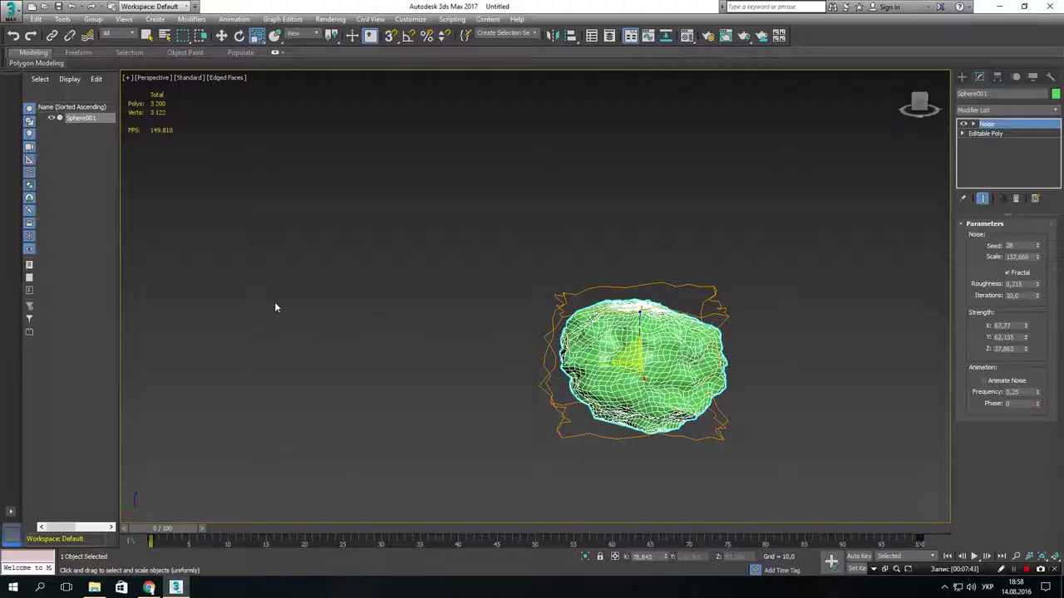
pyautogui.click(1039, 246)
pyautogui.click(1039, 246)
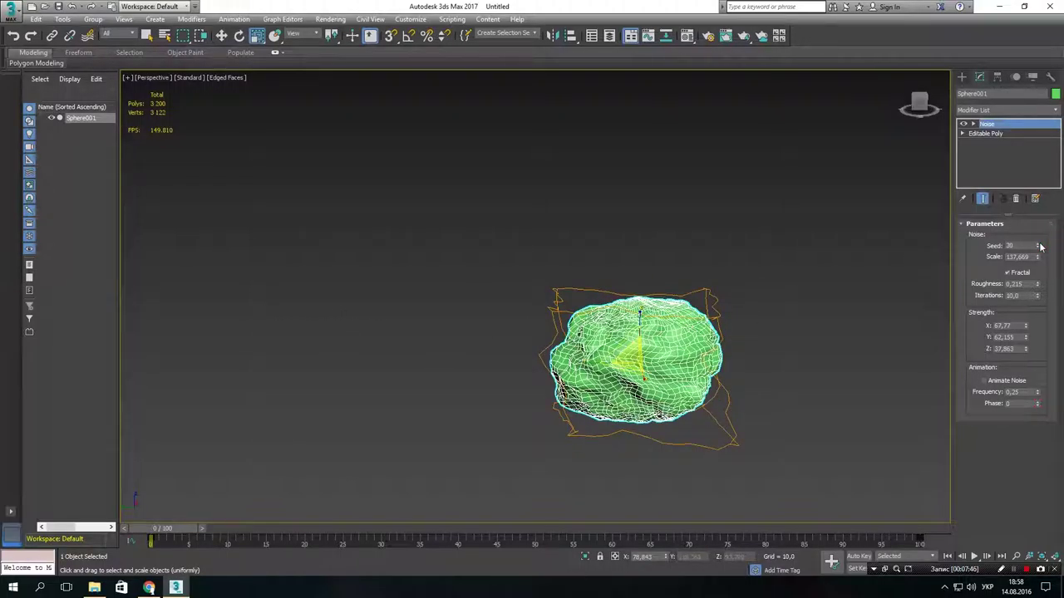
pyautogui.click(1039, 246)
pyautogui.click(1038, 246)
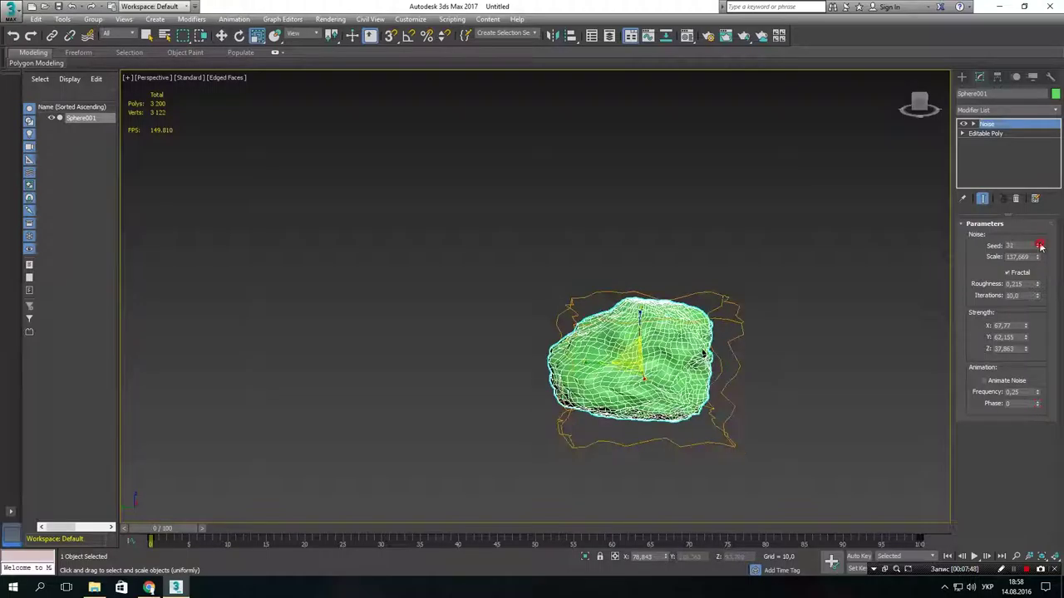
pyautogui.click(1039, 246)
pyautogui.click(1039, 246)
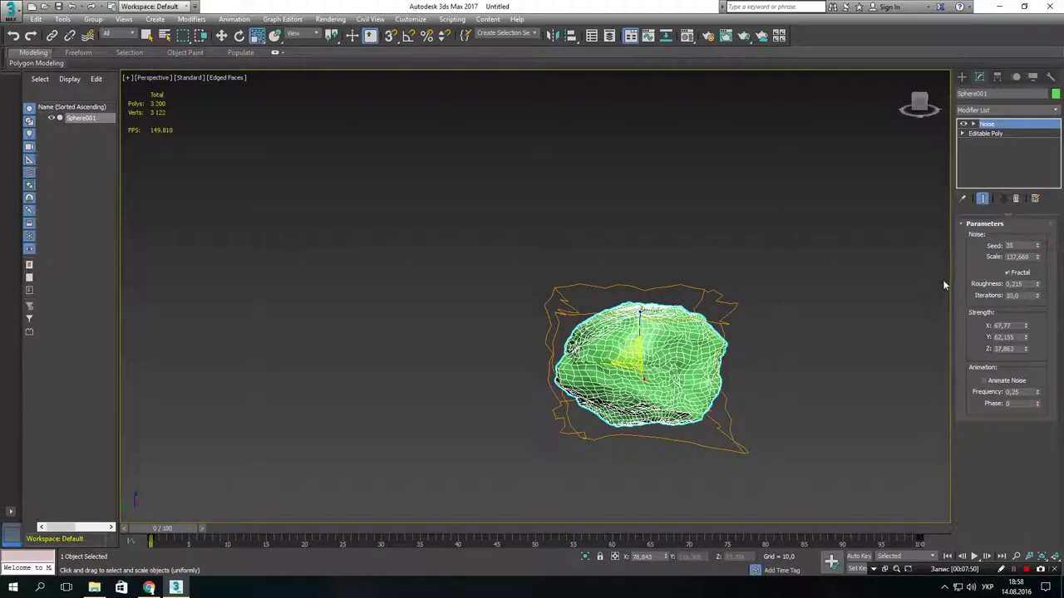